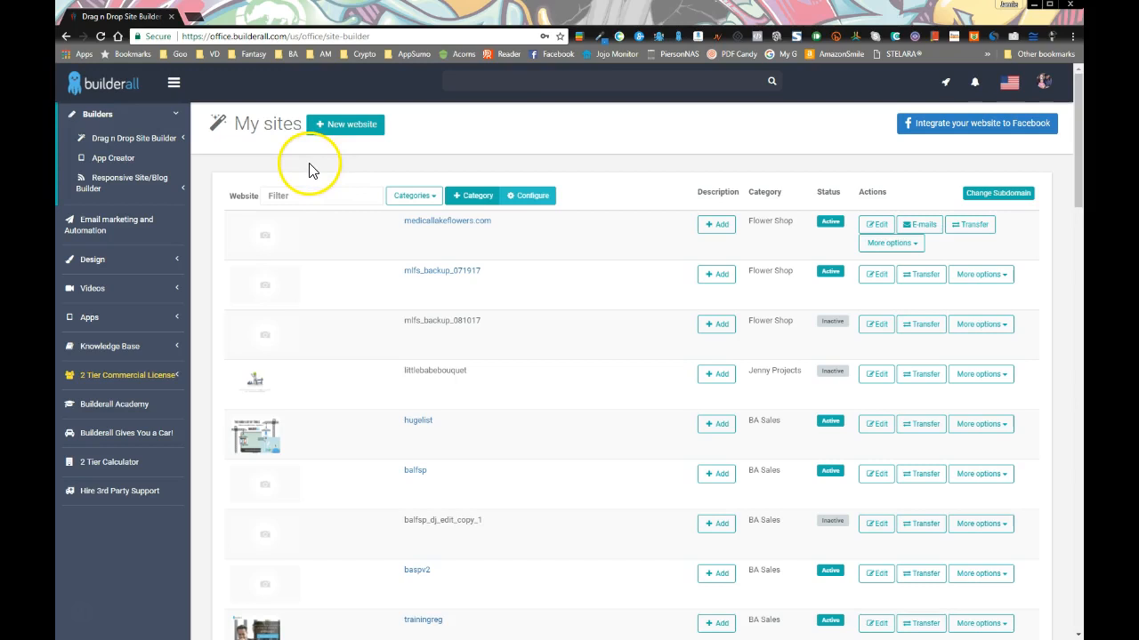
Start a new website from the My sites list to open the template gallery
left_click(339, 125)
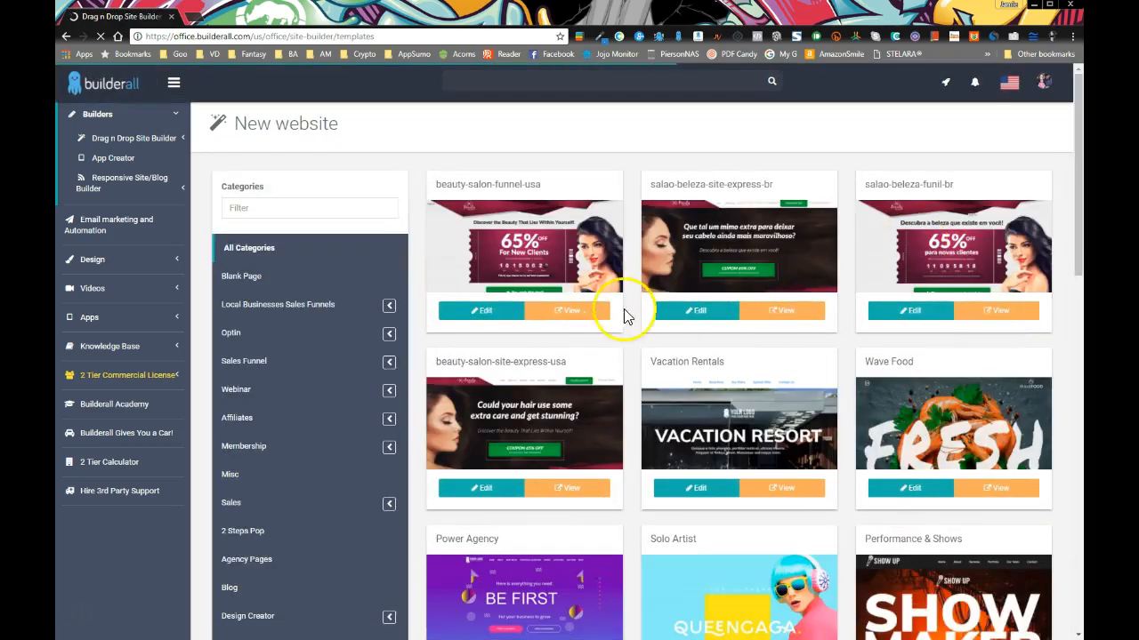
Find the Crossfit Express English template in the gallery and preview it in a new tab
scroll(738, 407, "down", 3)
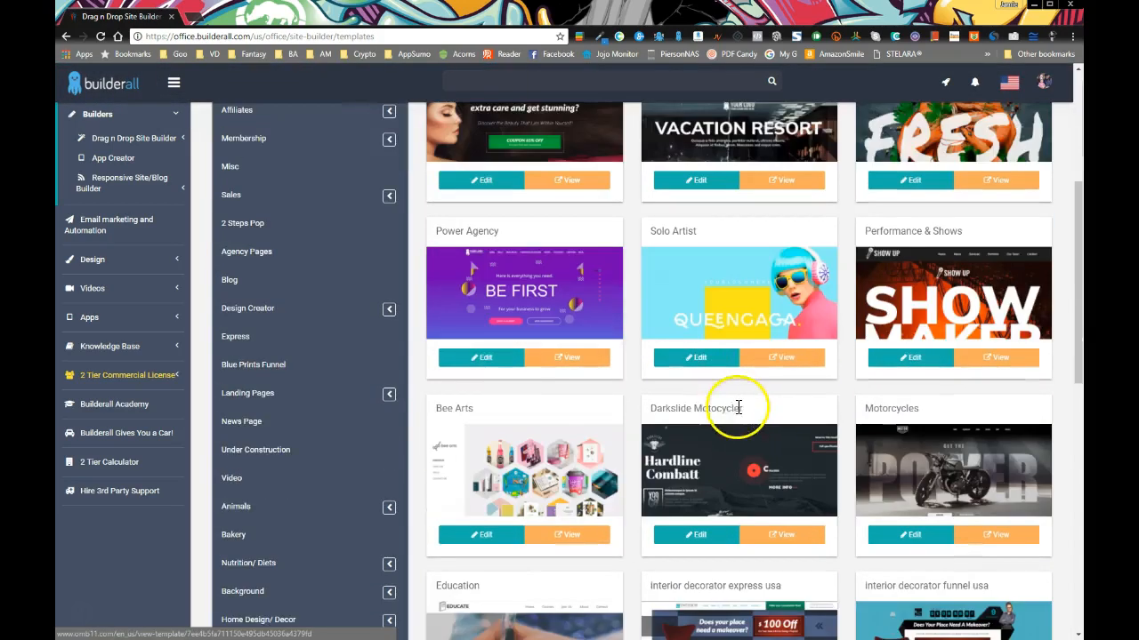
scroll(656, 487, "down", 6)
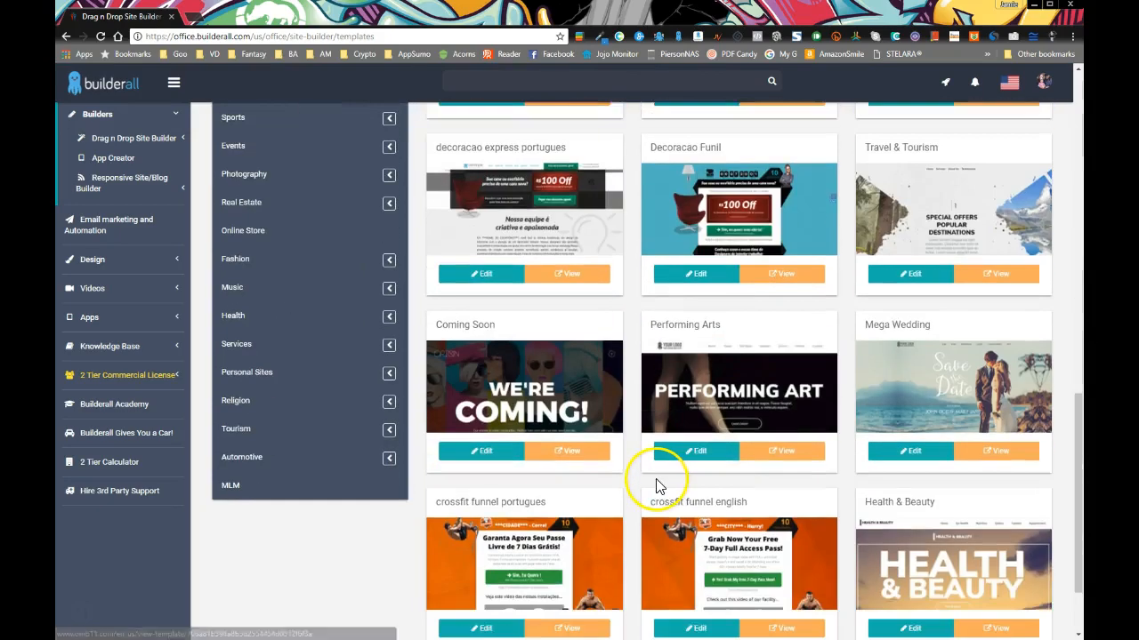
scroll(658, 485, "down", 1)
scroll(682, 456, "up", 10)
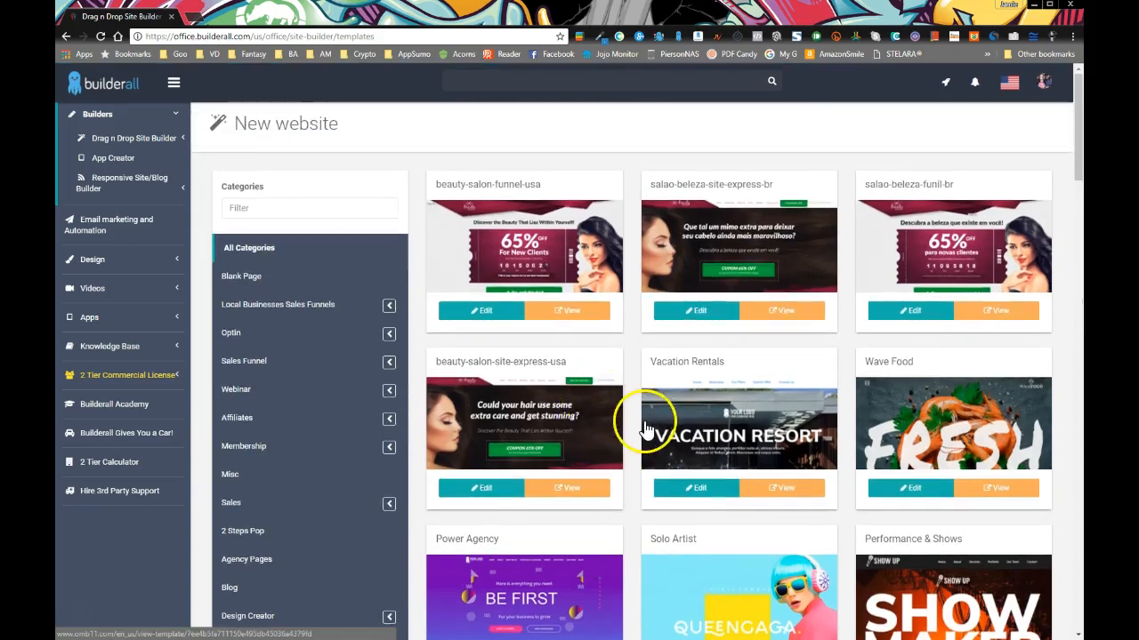
scroll(649, 425, "down", 3)
scroll(703, 418, "down", 6)
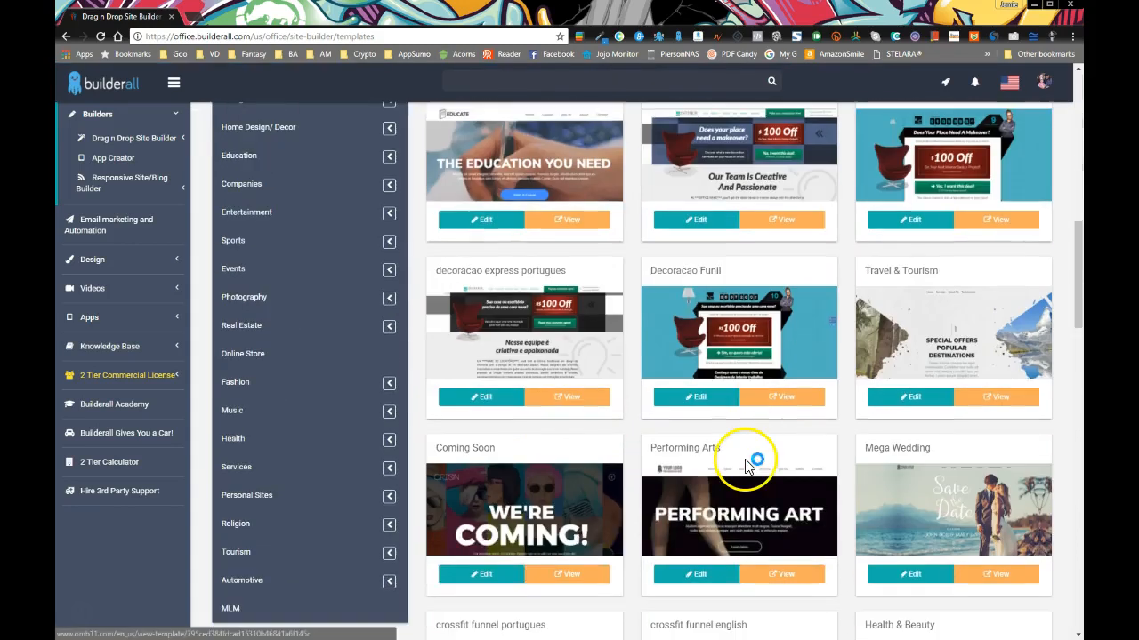
scroll(747, 464, "down", 4)
scroll(747, 465, "down", 4)
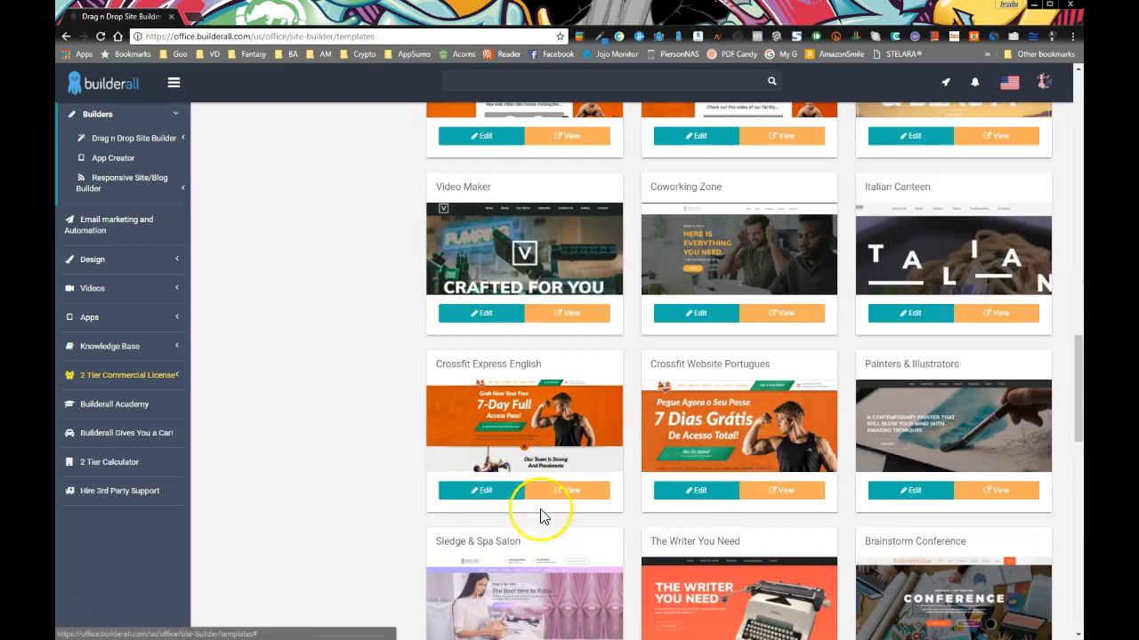
scroll(683, 496, "down", 4)
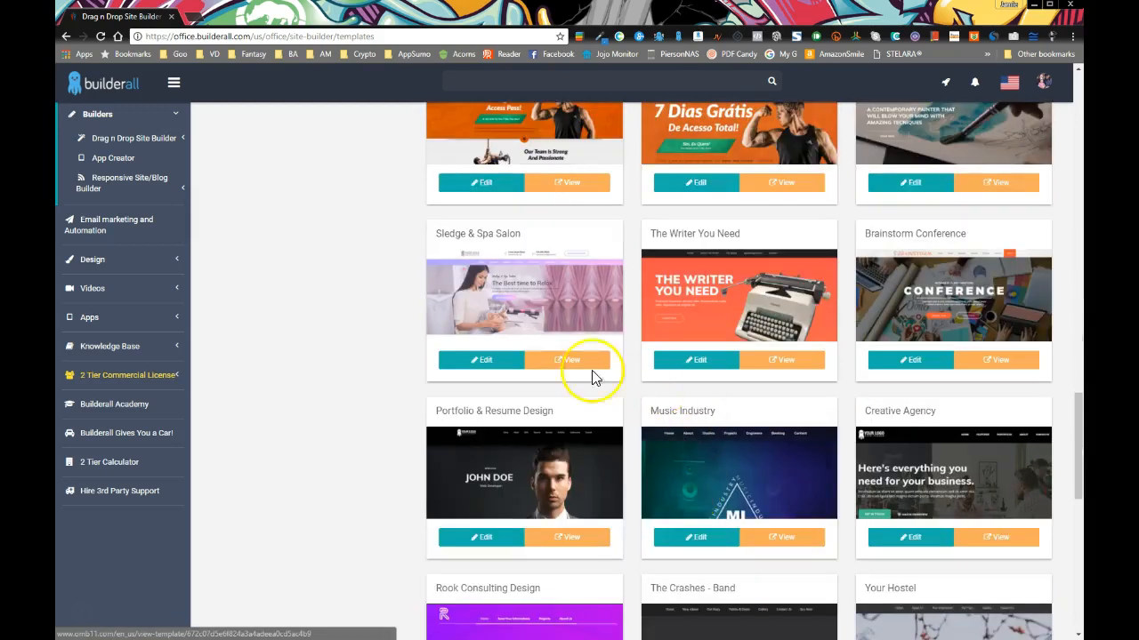
scroll(564, 437, "up", 4)
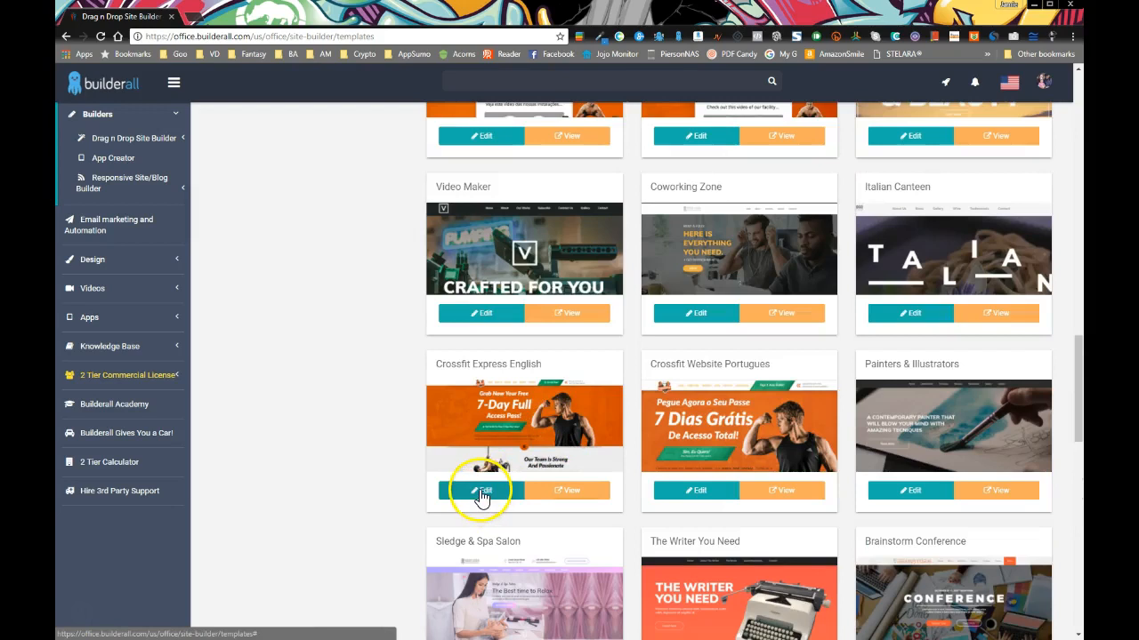
left_click(564, 496)
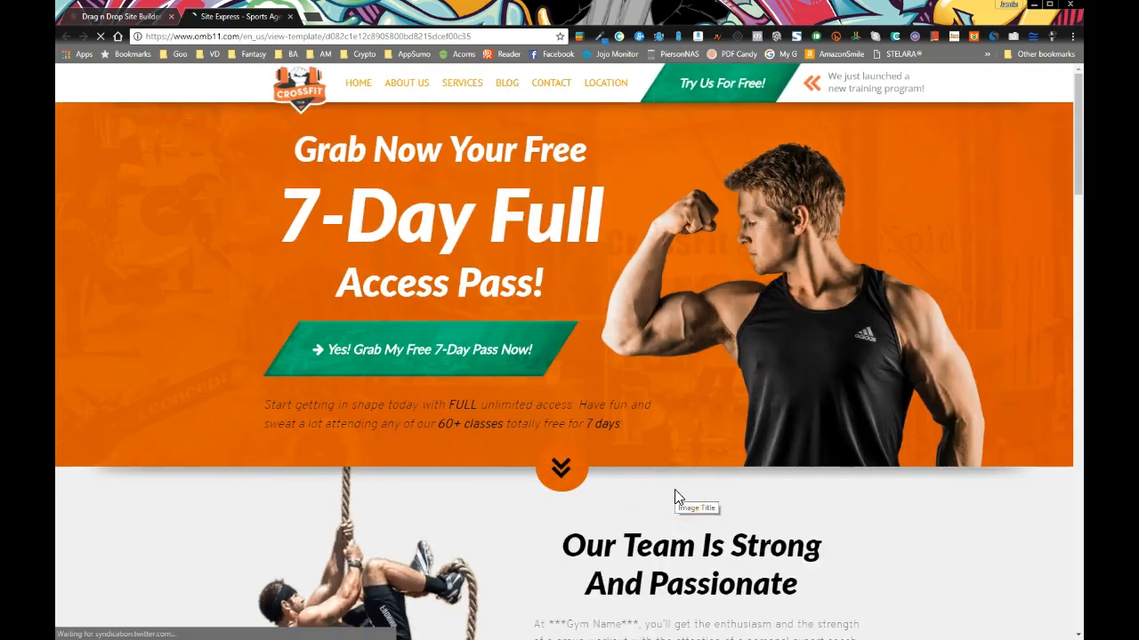
Browse the Crossfit Express English preview page, then close the preview tab
scroll(676, 498, "down", 15)
scroll(674, 489, "down", 4)
scroll(673, 481, "up", 9)
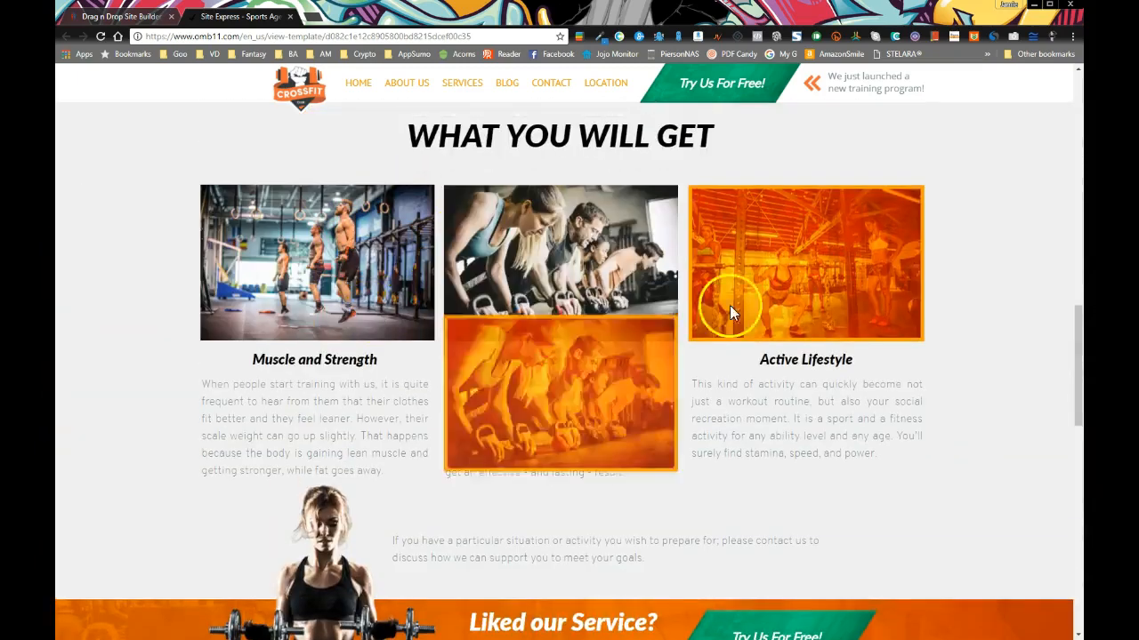
scroll(546, 419, "up", 10)
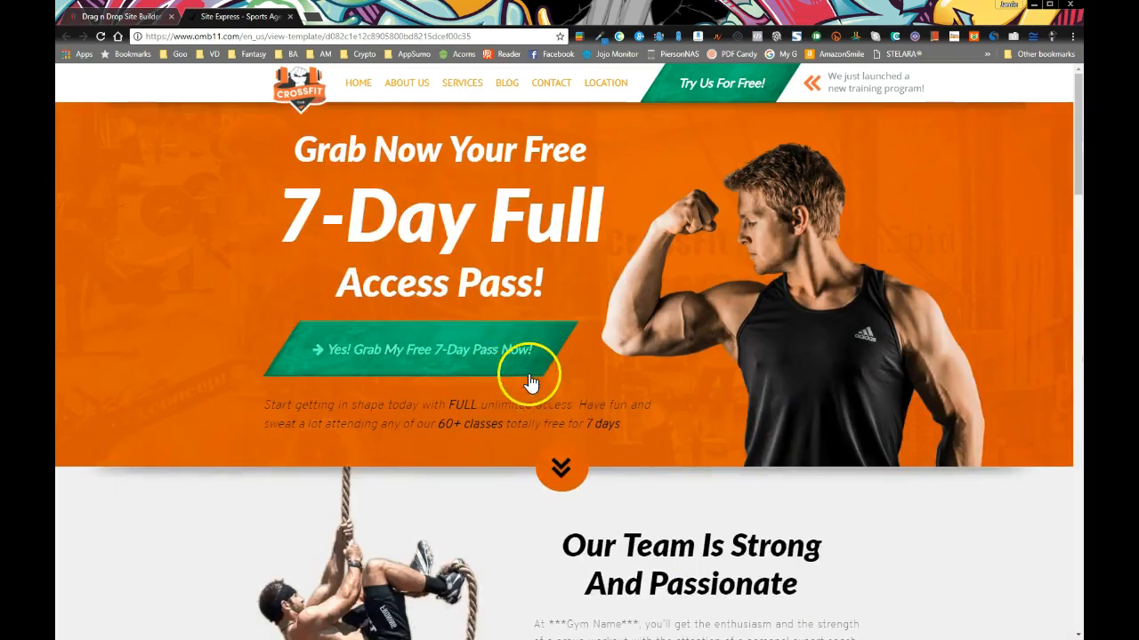
key("ctrl+w")
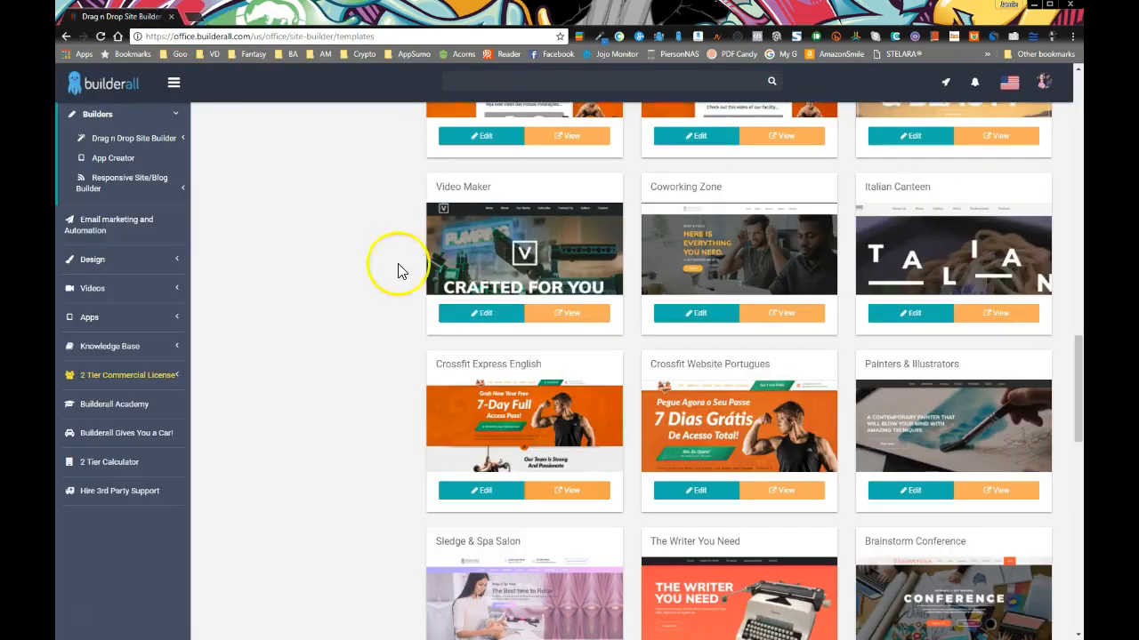
Edit Crossfit Express English and delete the woman-with-dumbbells image above the Liked our Service? banner
left_click(490, 491)
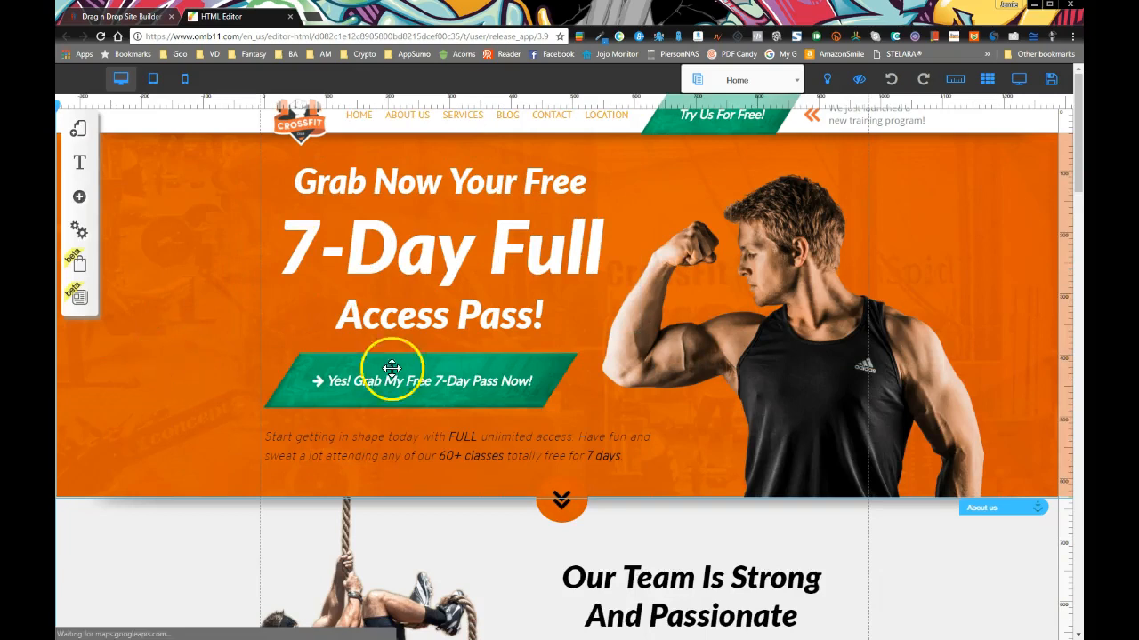
scroll(345, 423, "down", 2)
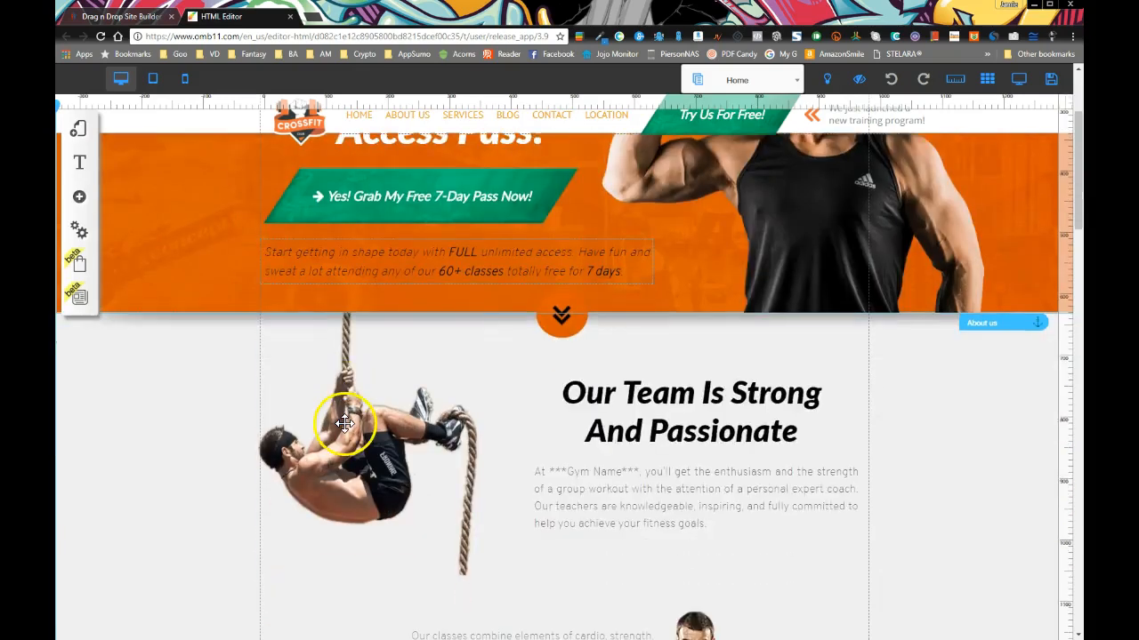
scroll(346, 423, "down", 4)
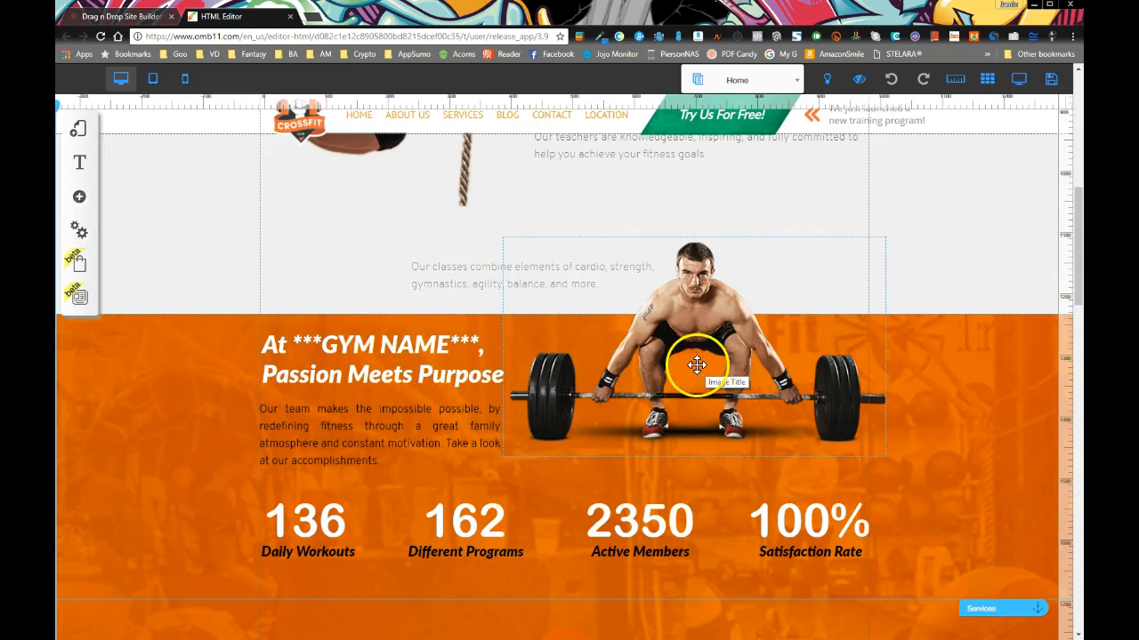
scroll(696, 364, "down", 3)
scroll(642, 369, "down", 3)
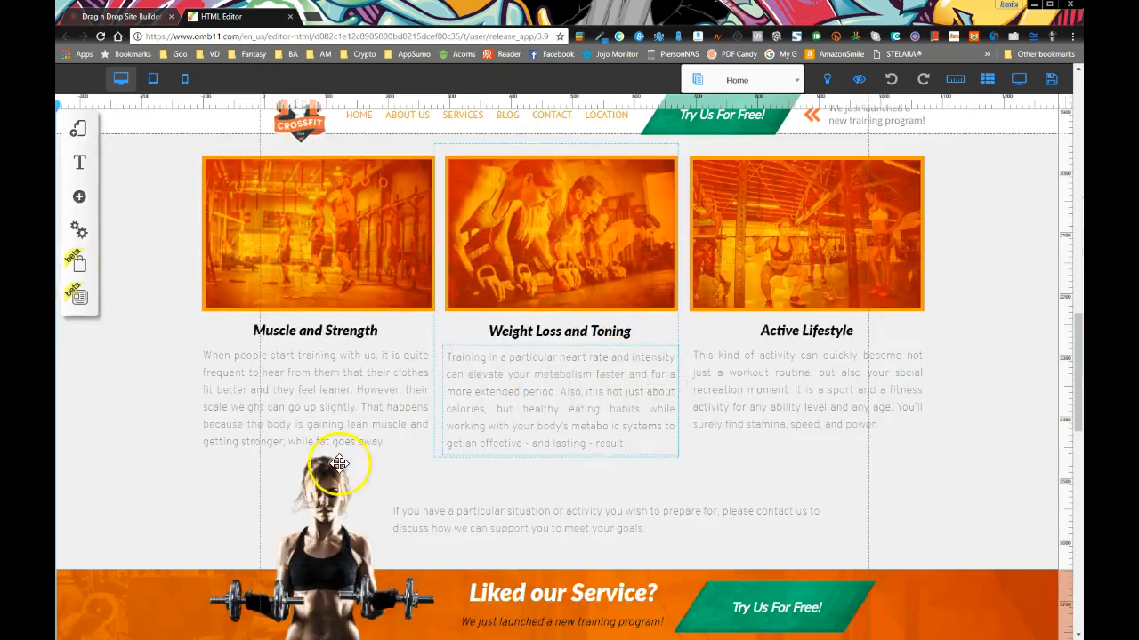
scroll(339, 464, "down", 2)
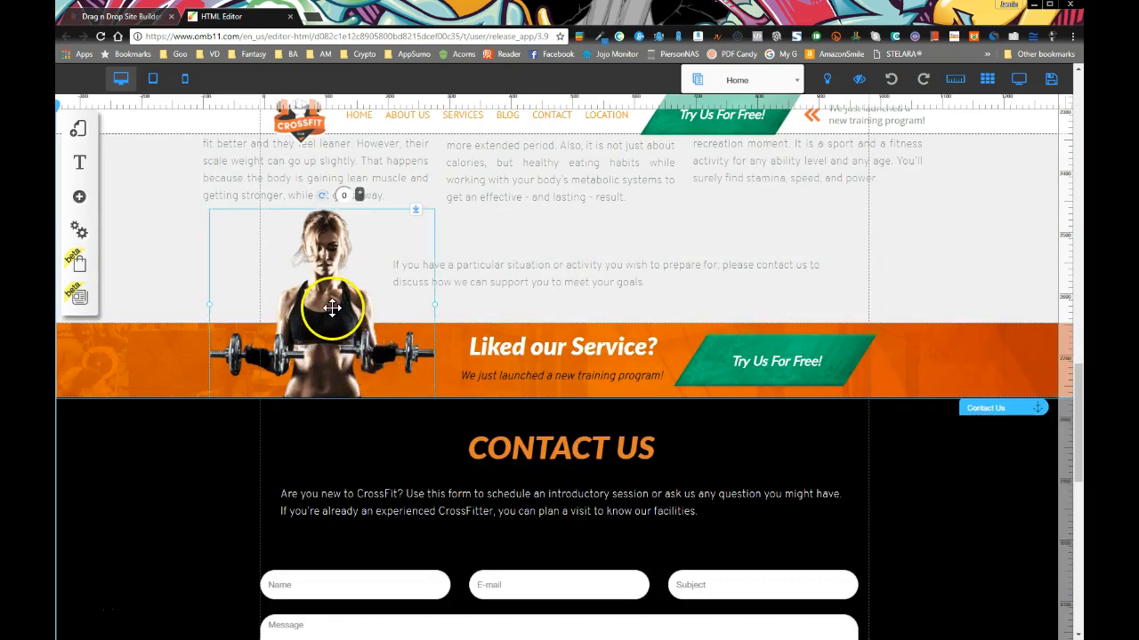
key("Delete")
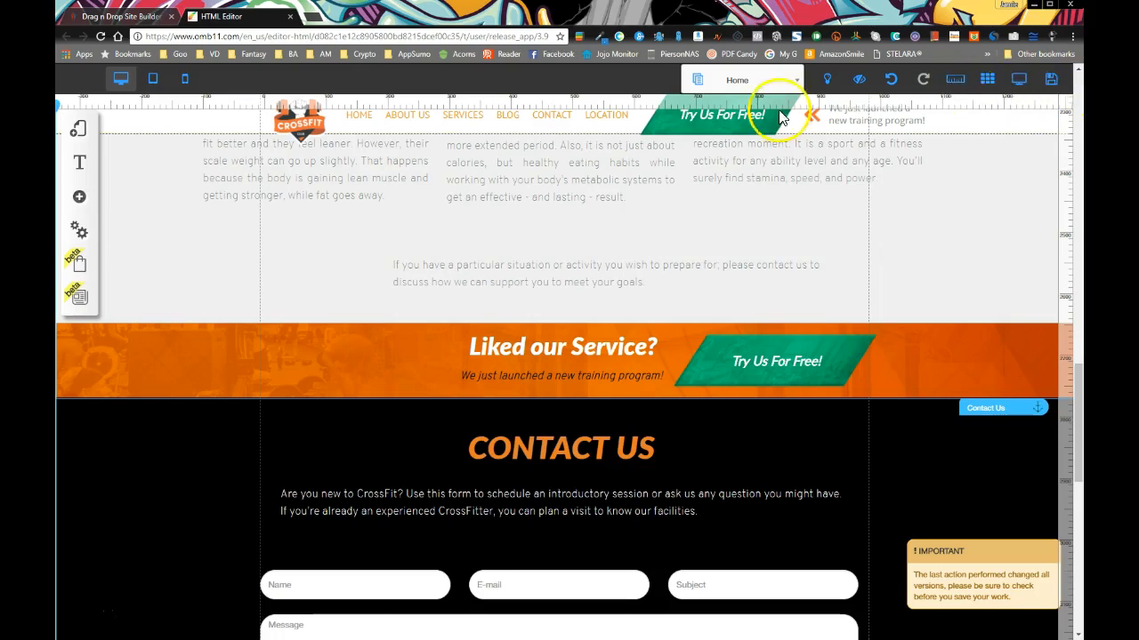
Add an Image element, shrink it, and place it under the Muscle and Strength text
scroll(359, 233, "up", 1)
left_click(79, 197)
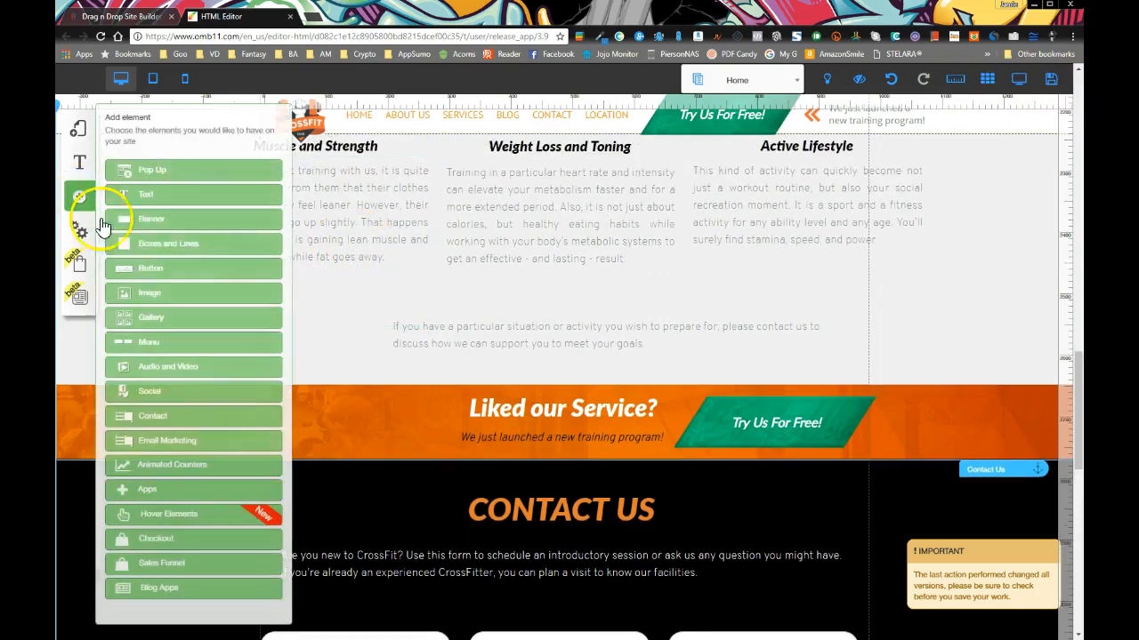
left_click(161, 303)
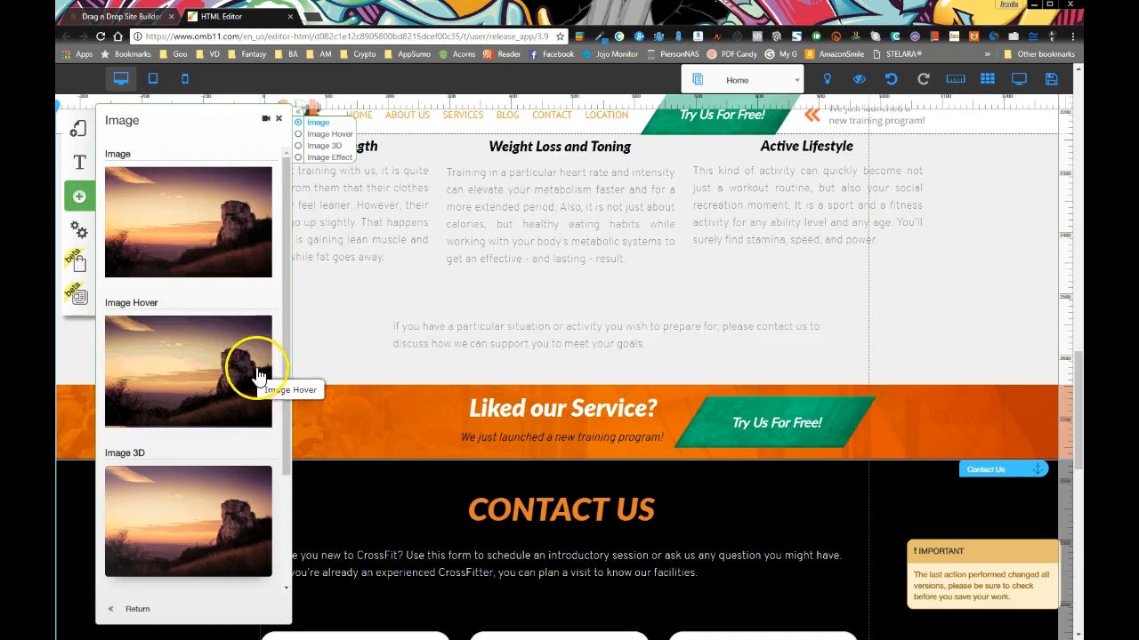
left_click_drag(200, 258, 583, 410)
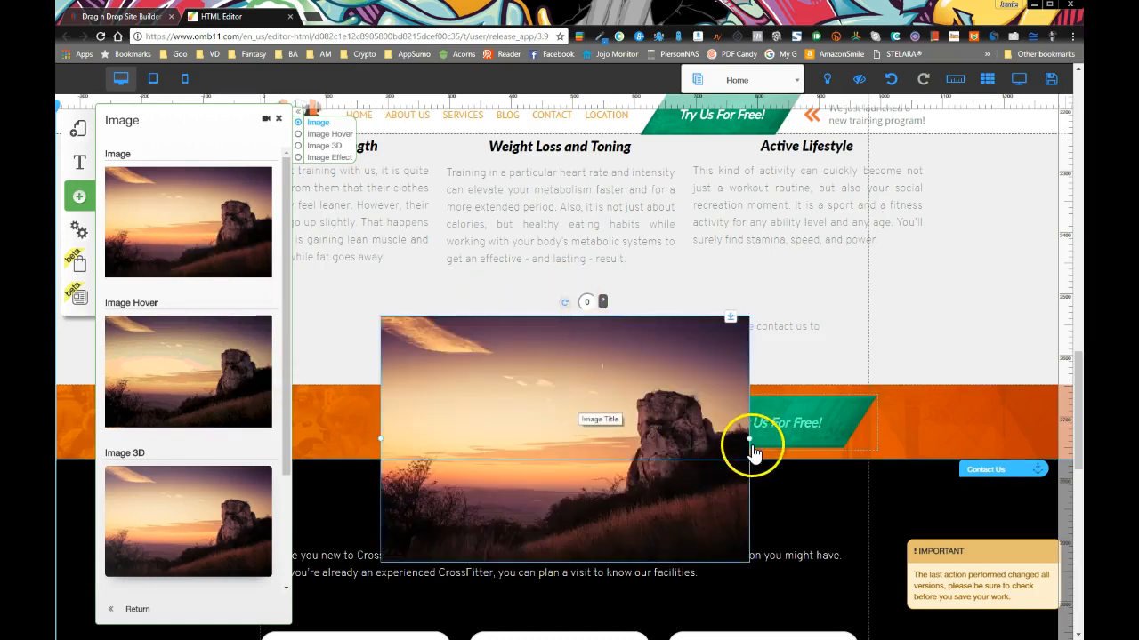
left_click_drag(749, 447, 569, 432)
left_click_drag(466, 382, 339, 337)
Browse Change Image for the new image, close it without choosing, and return to the gallery tab
left_click(376, 256)
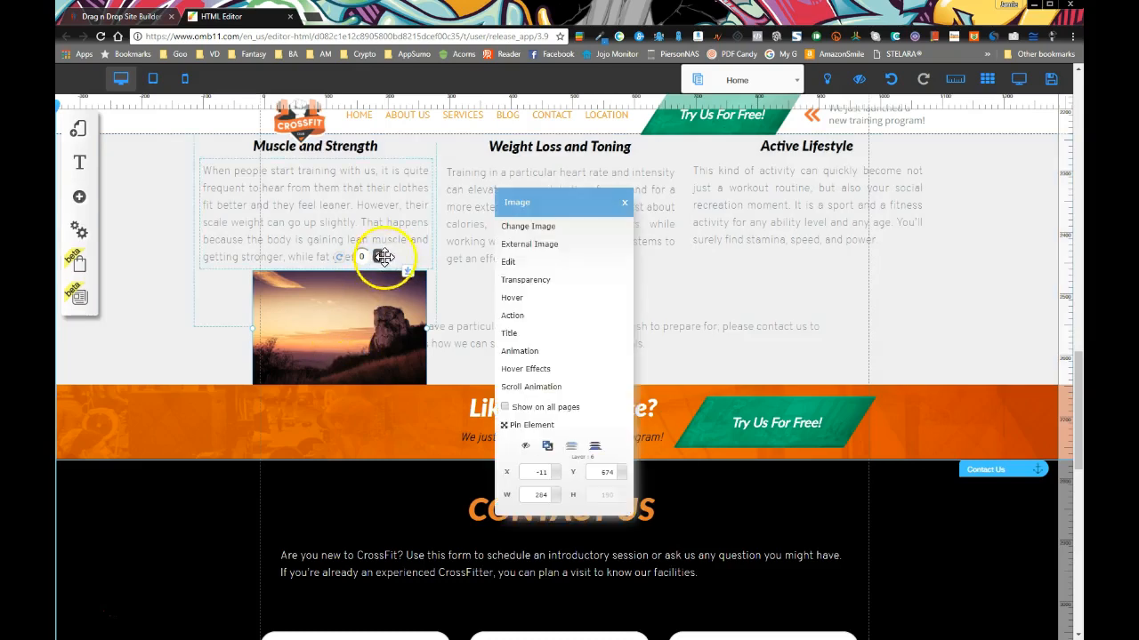
left_click(521, 231)
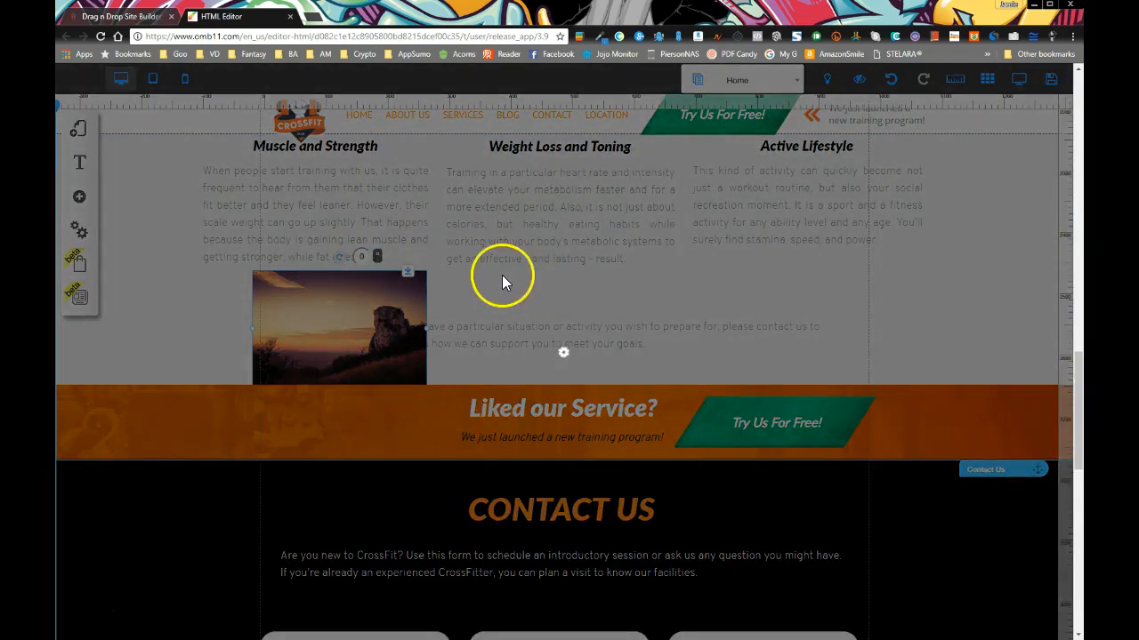
scroll(499, 375, "down", 5)
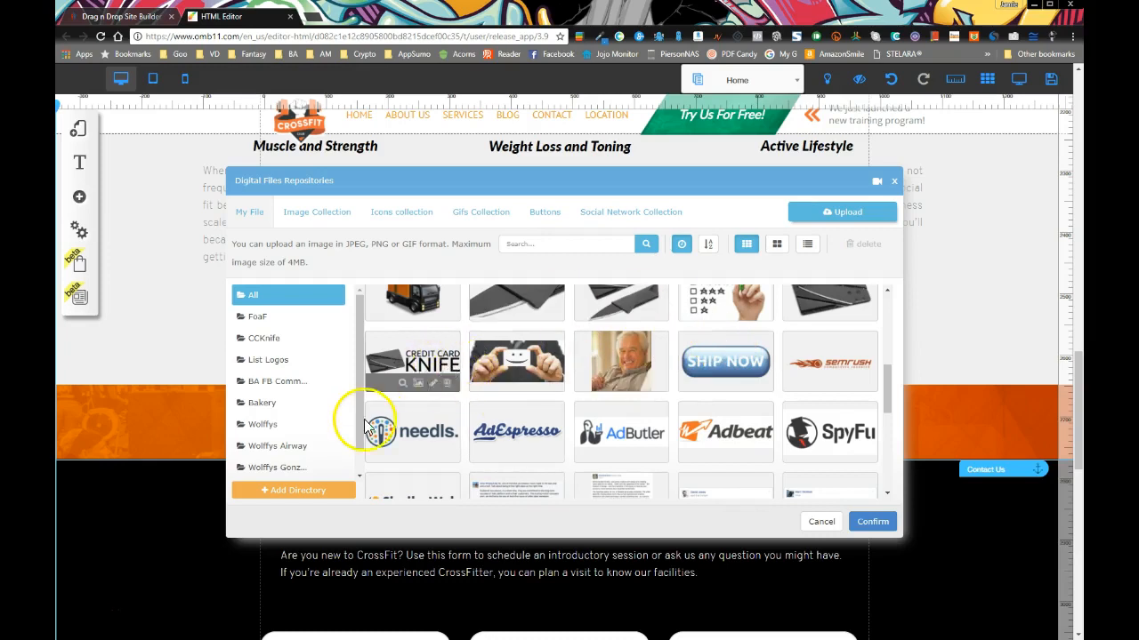
left_click(895, 181)
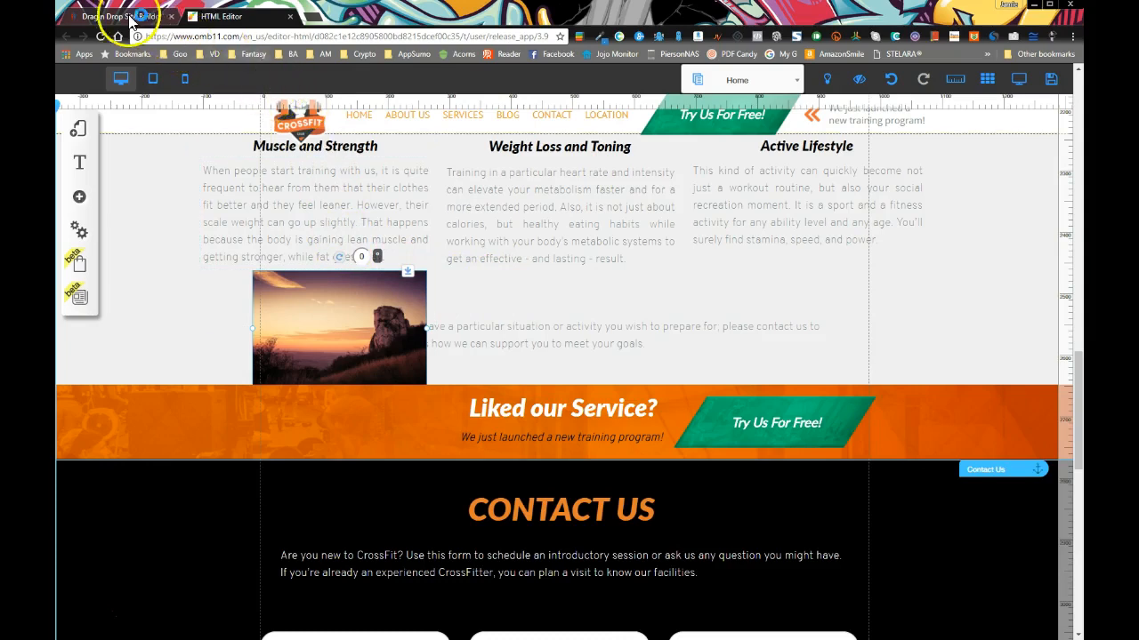
left_click(140, 21)
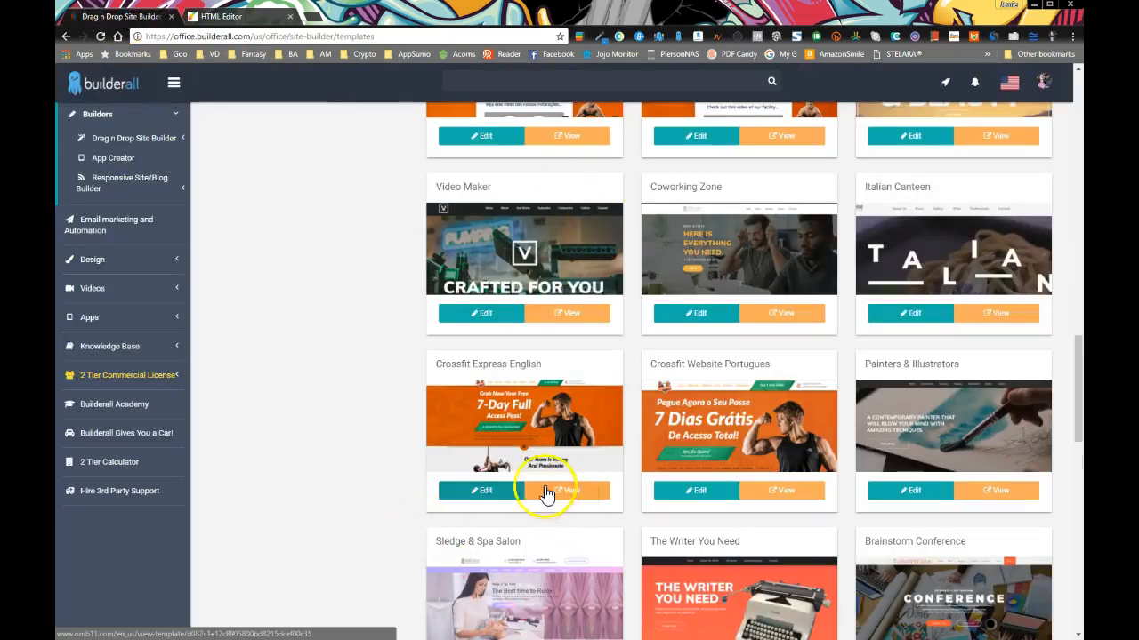
Open the Crossfit template preview in a new tab and switch to it
right_click(566, 498)
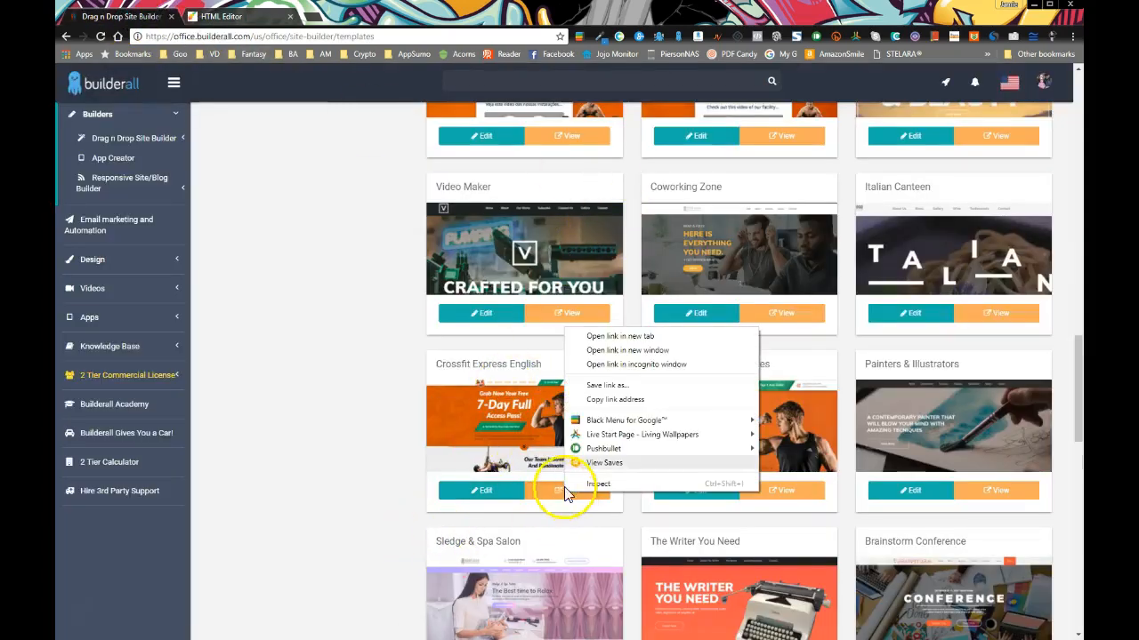
left_click(587, 334)
left_click(352, 17)
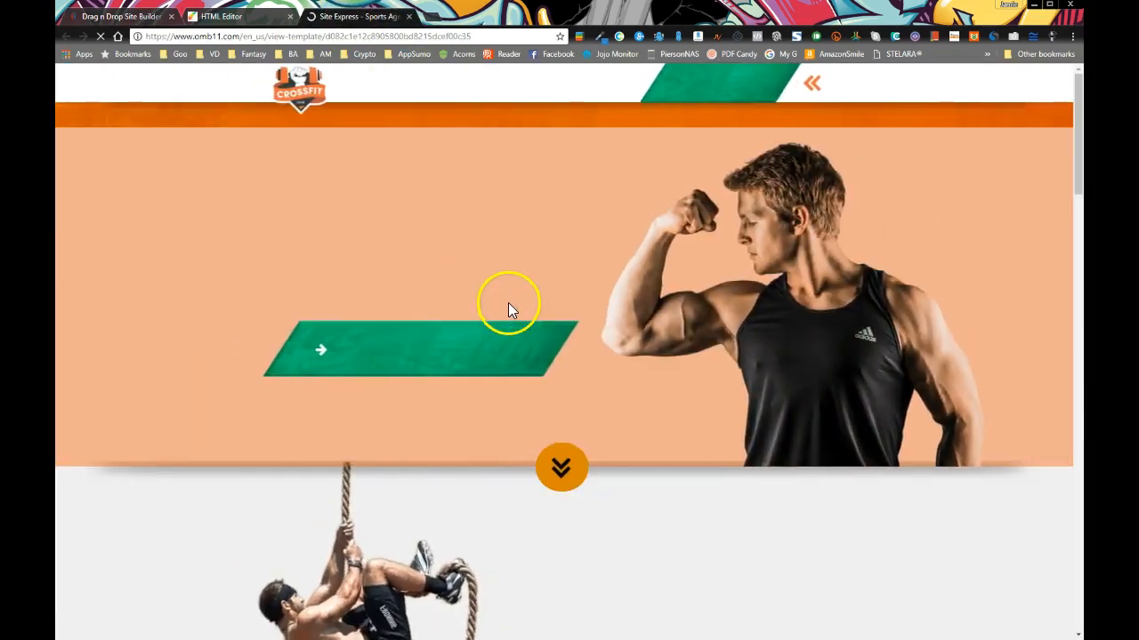
Save the woman-with-dumbbells image from the preview as 1028416.png in the BA folder
scroll(498, 302, "down", 3)
scroll(602, 330, "down", 20)
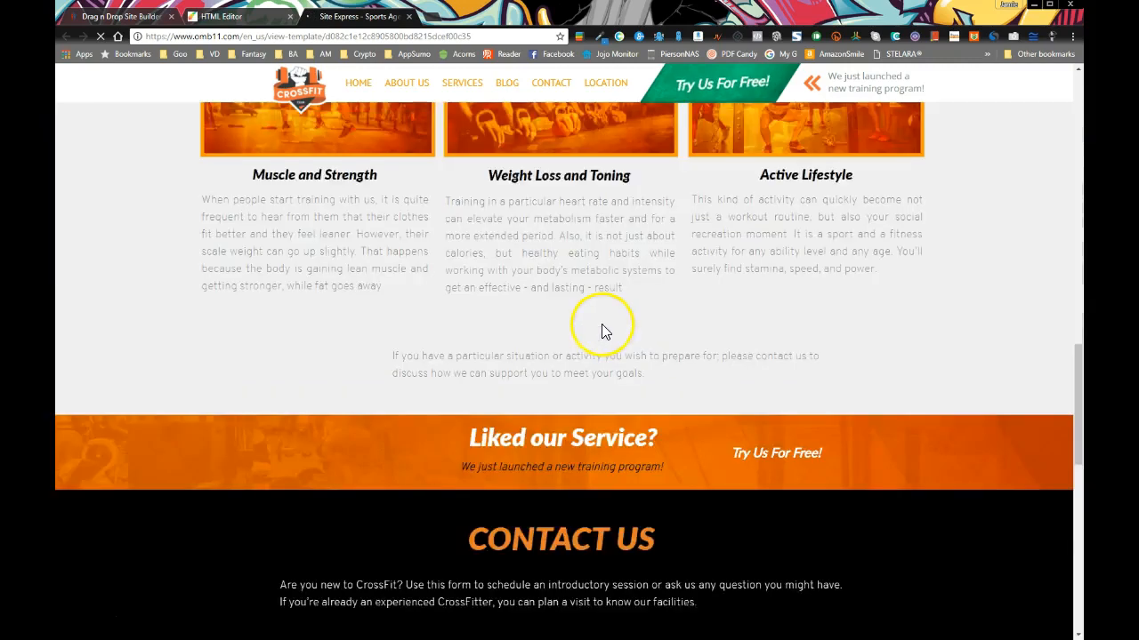
scroll(396, 343, "up", 2)
scroll(397, 343, "up", 2)
right_click(319, 331)
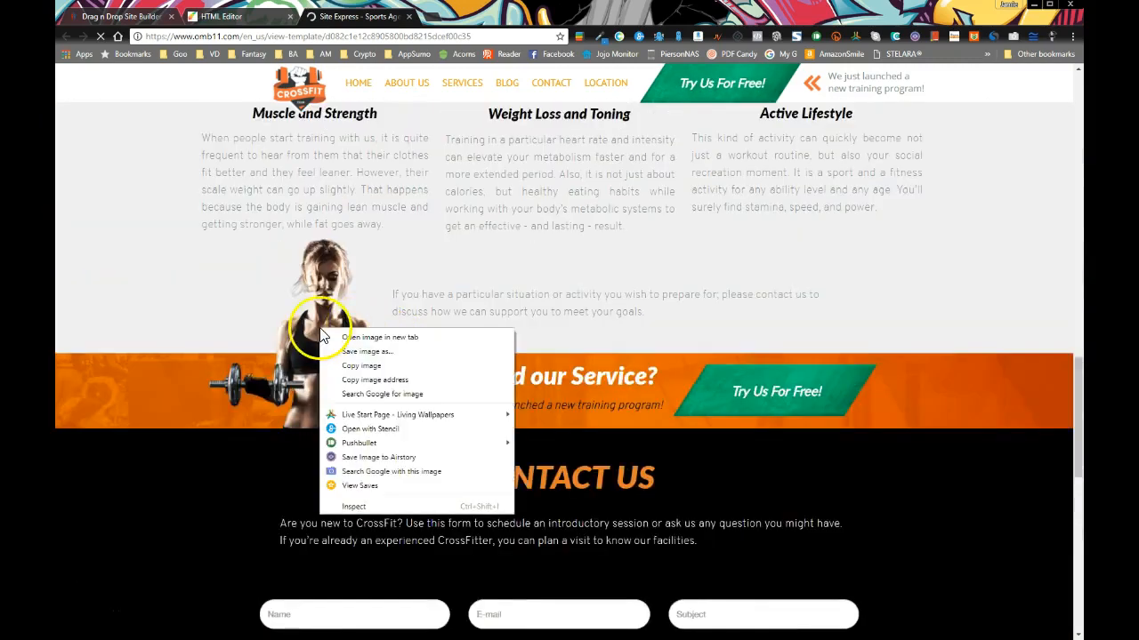
left_click(365, 353)
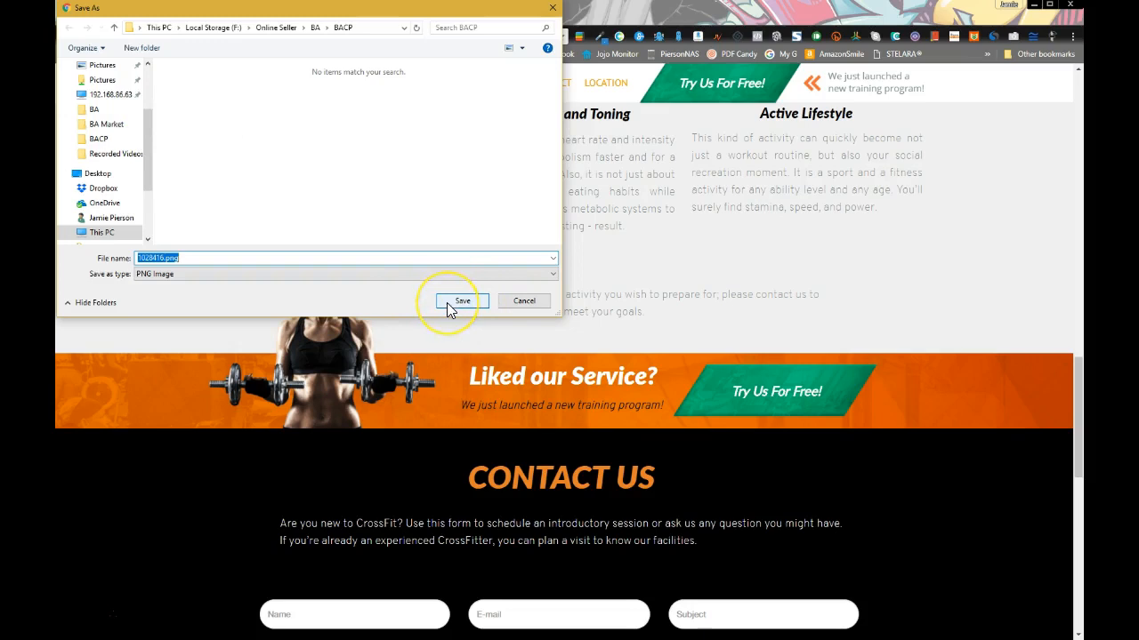
left_click(315, 27)
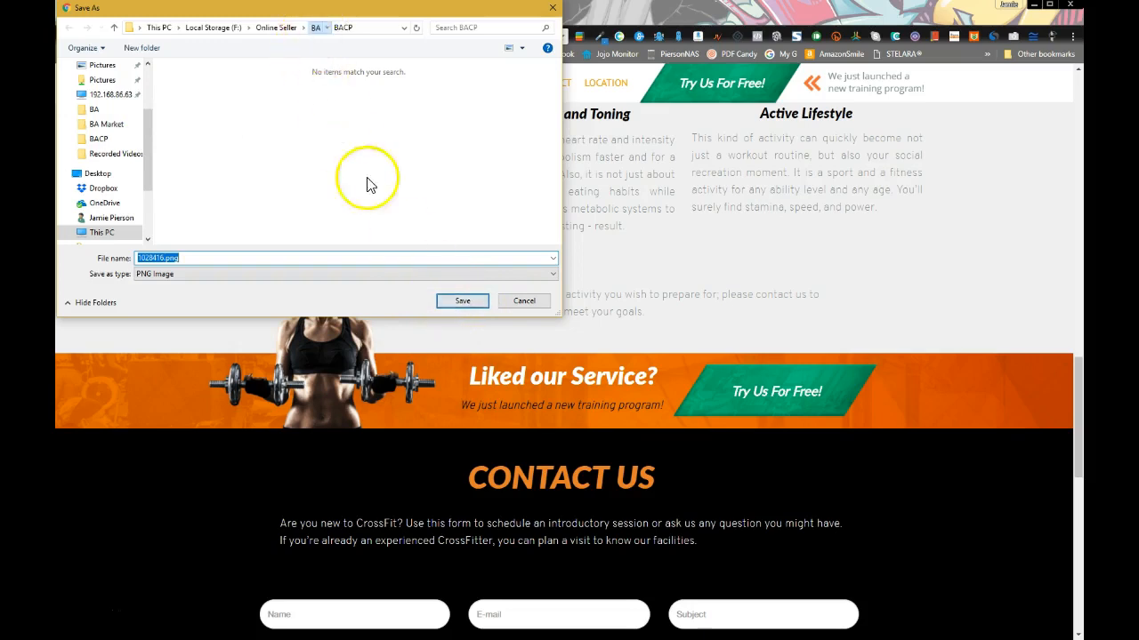
left_click(458, 303)
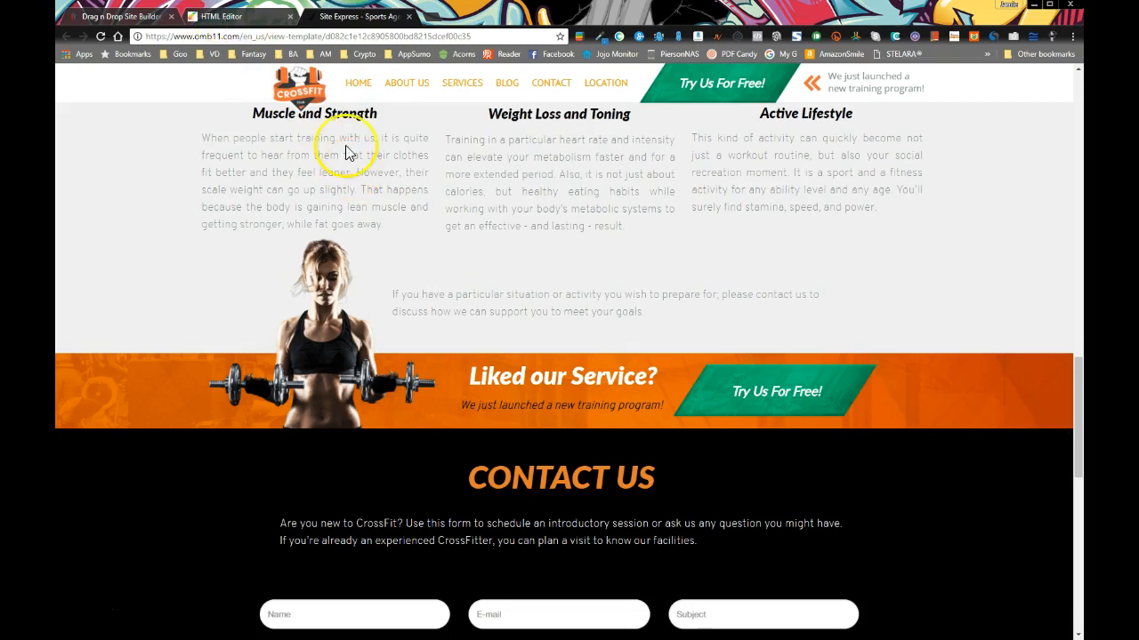
left_click(233, 17)
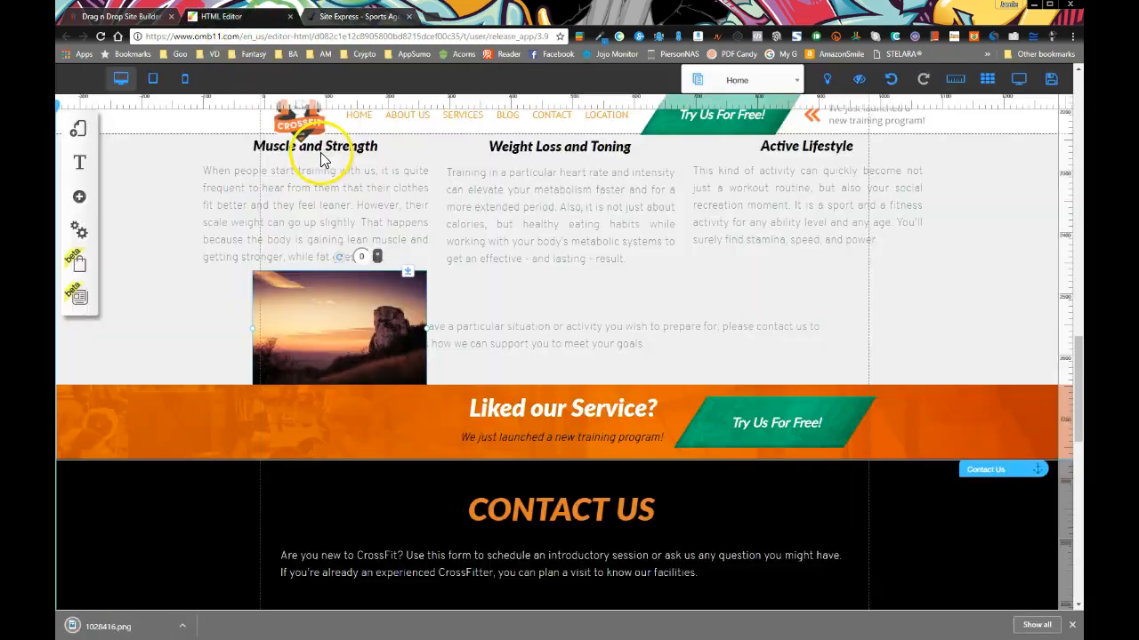
left_click(325, 317)
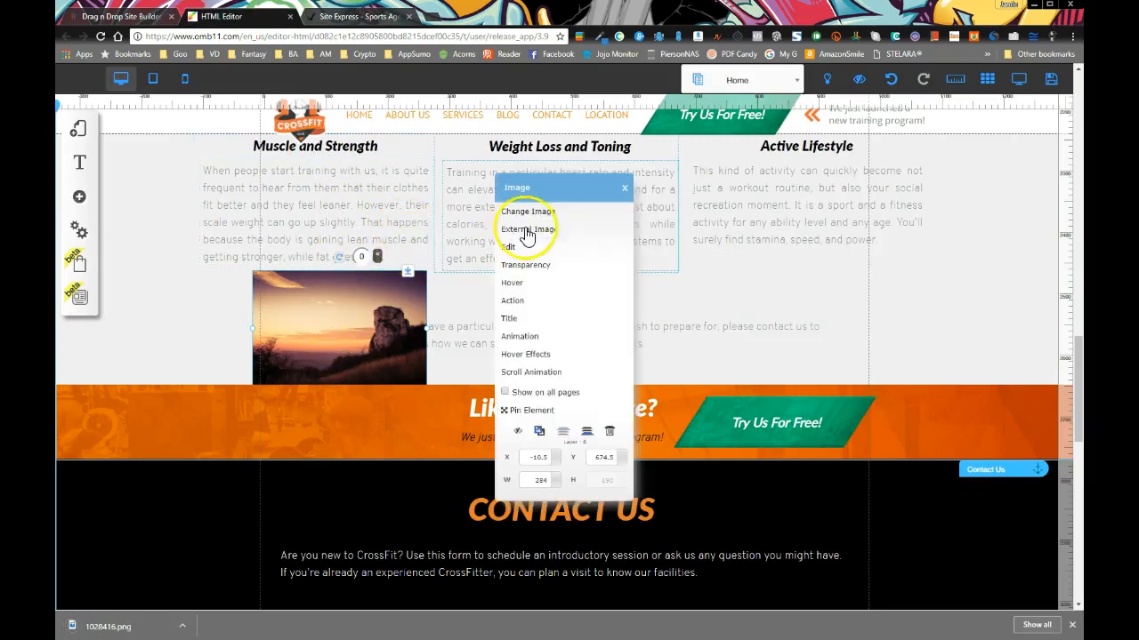
left_click(623, 188)
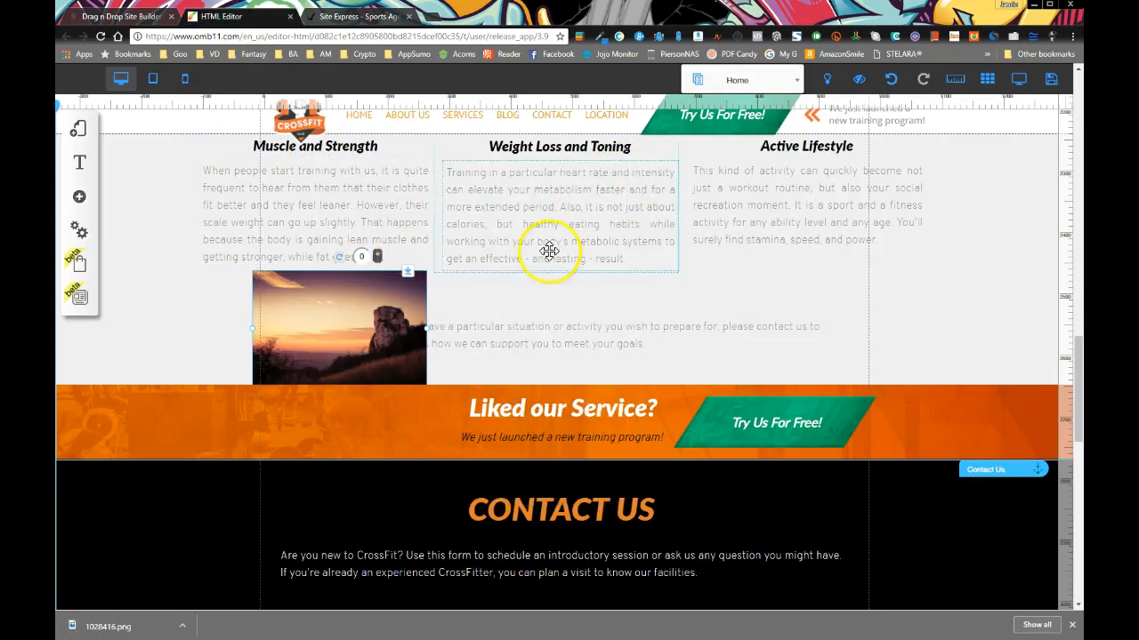
left_click(346, 309)
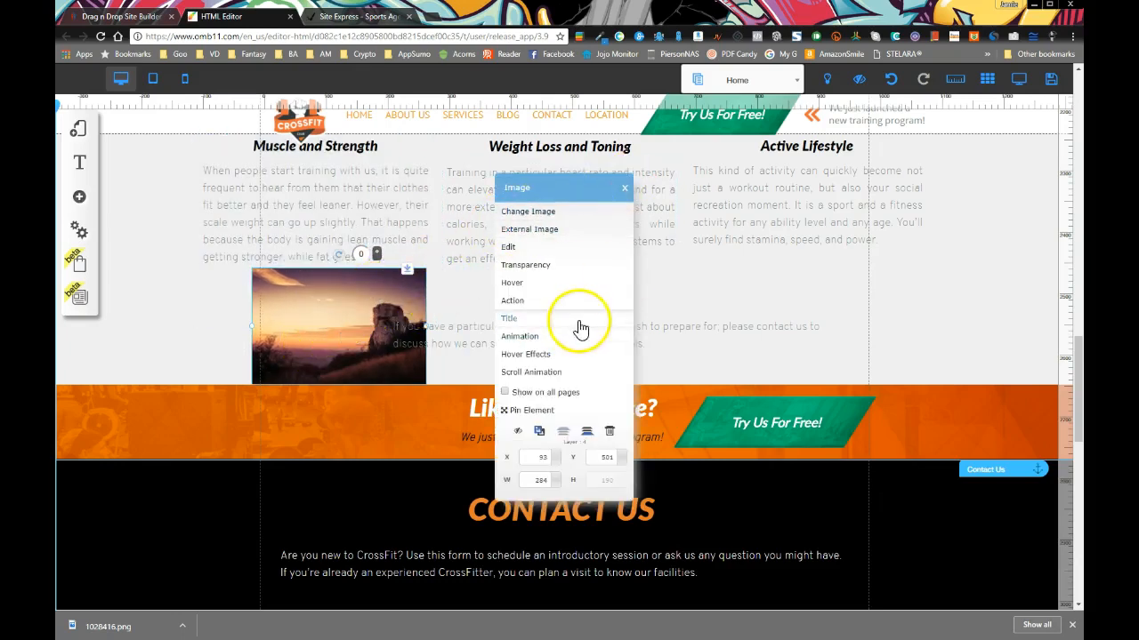
left_click(626, 187)
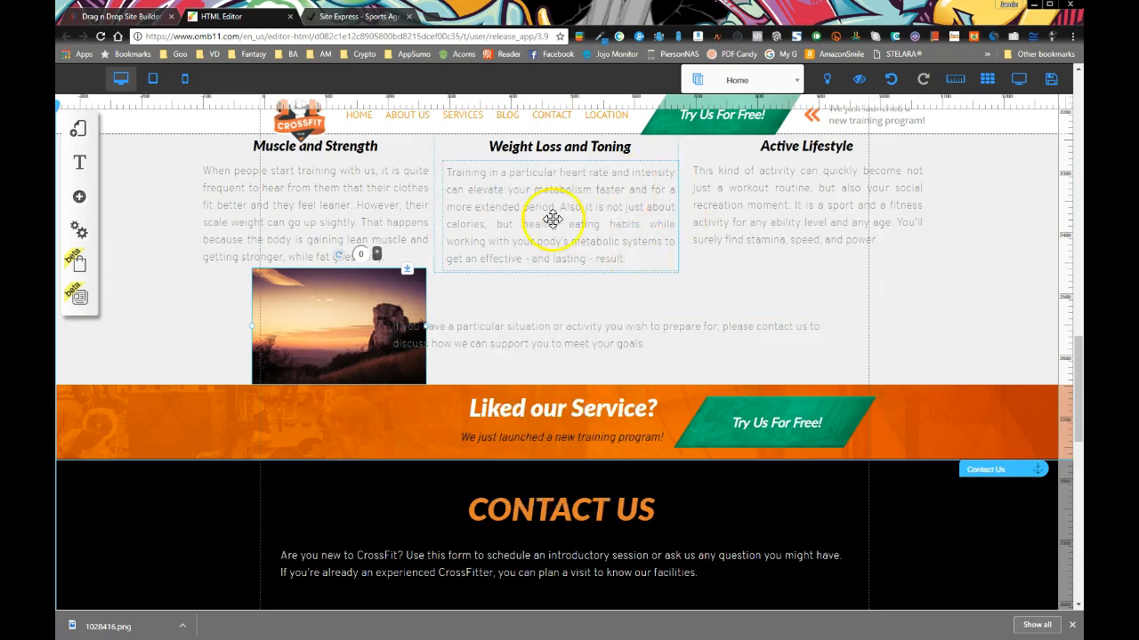
scroll(454, 327, "up", 3)
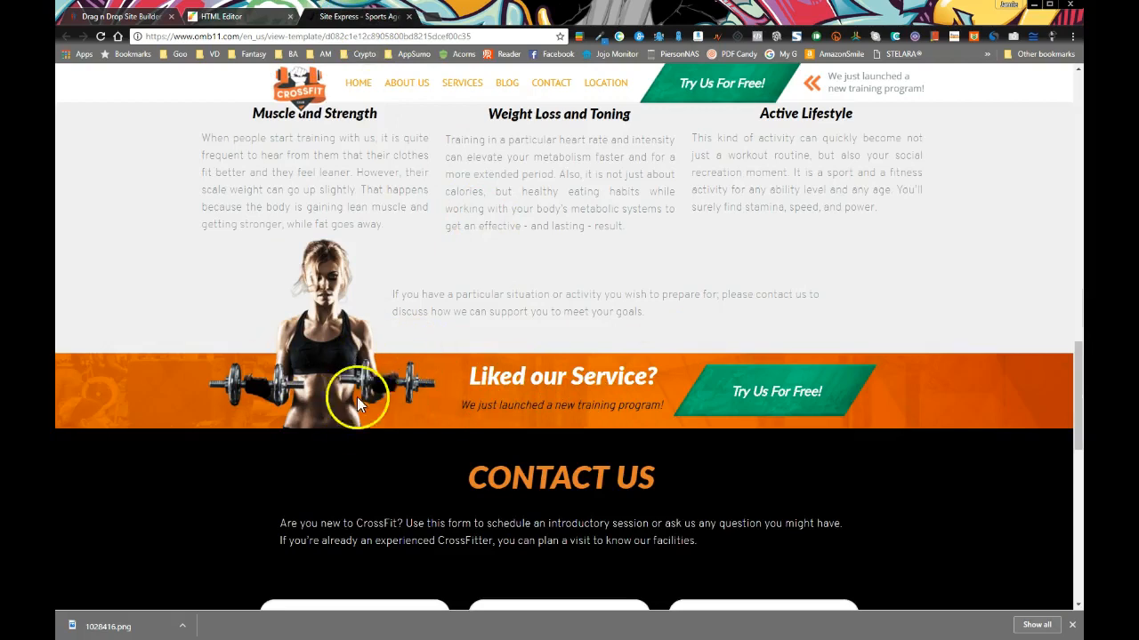
List the preview page's 66 images in Gallerify and scroll to the 1000x851 woman-with-dumbbells PNG
scroll(329, 402, "up", 15)
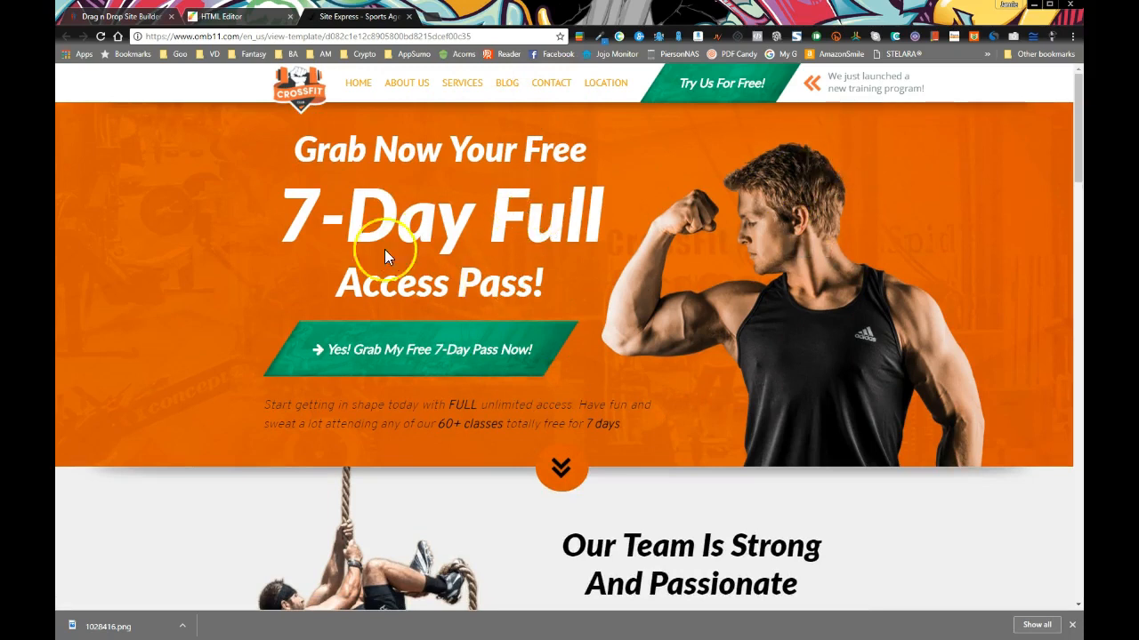
left_click(974, 36)
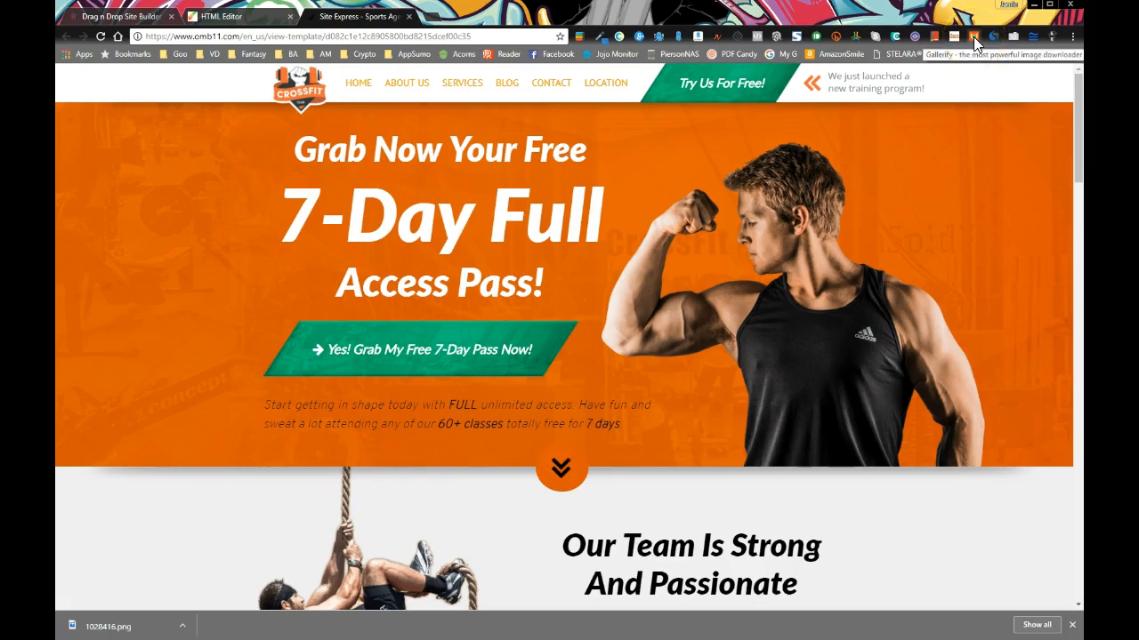
left_click(973, 36)
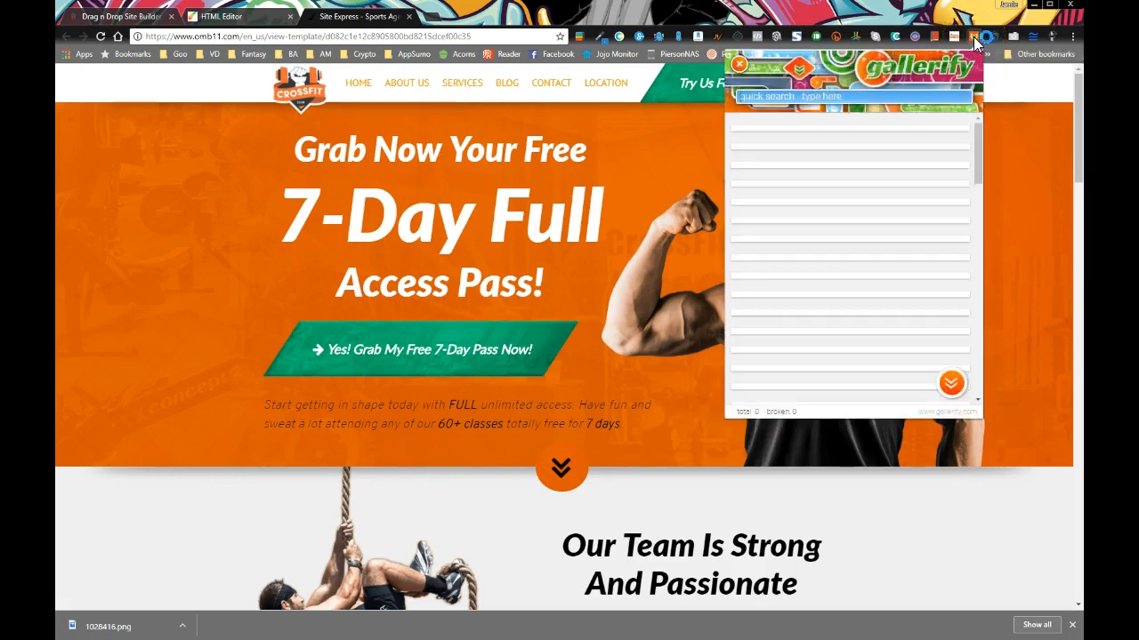
left_click(874, 207)
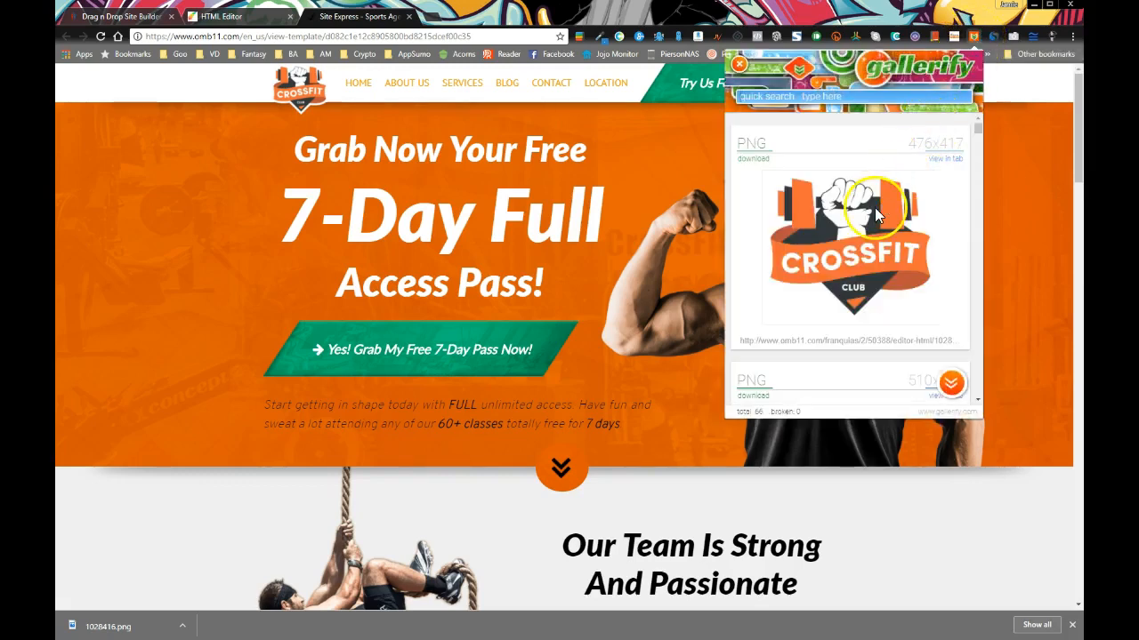
left_click_drag(977, 130, 983, 404)
left_click_drag(983, 375, 991, 179)
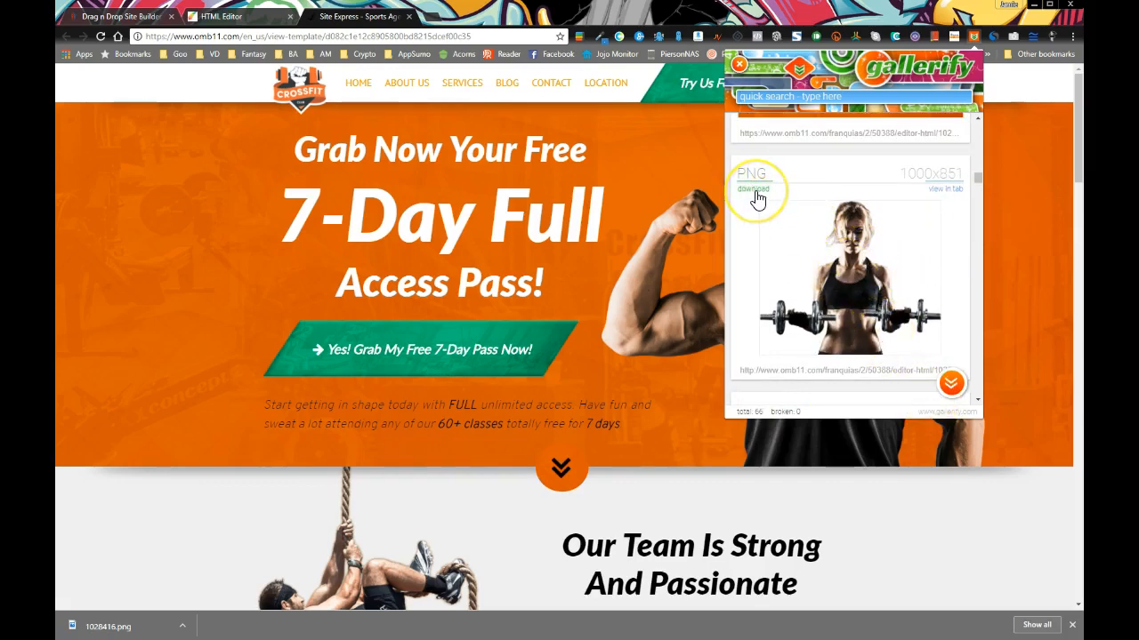
left_click(944, 198)
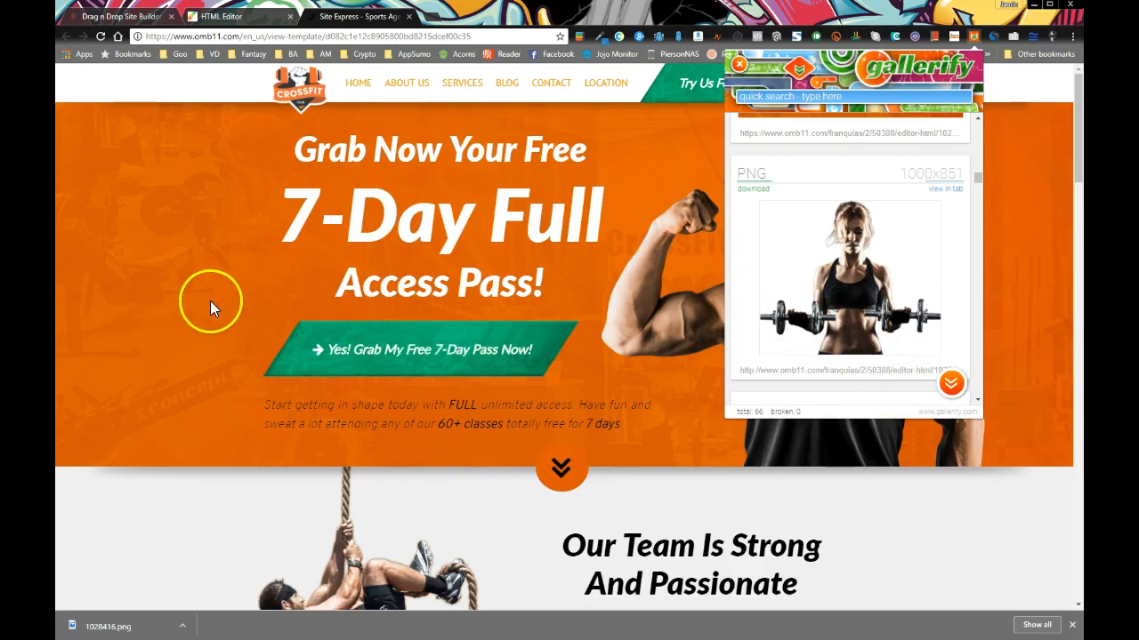
In the site editor, open Change Image for the sunset image and close the library unchanged
left_click(222, 20)
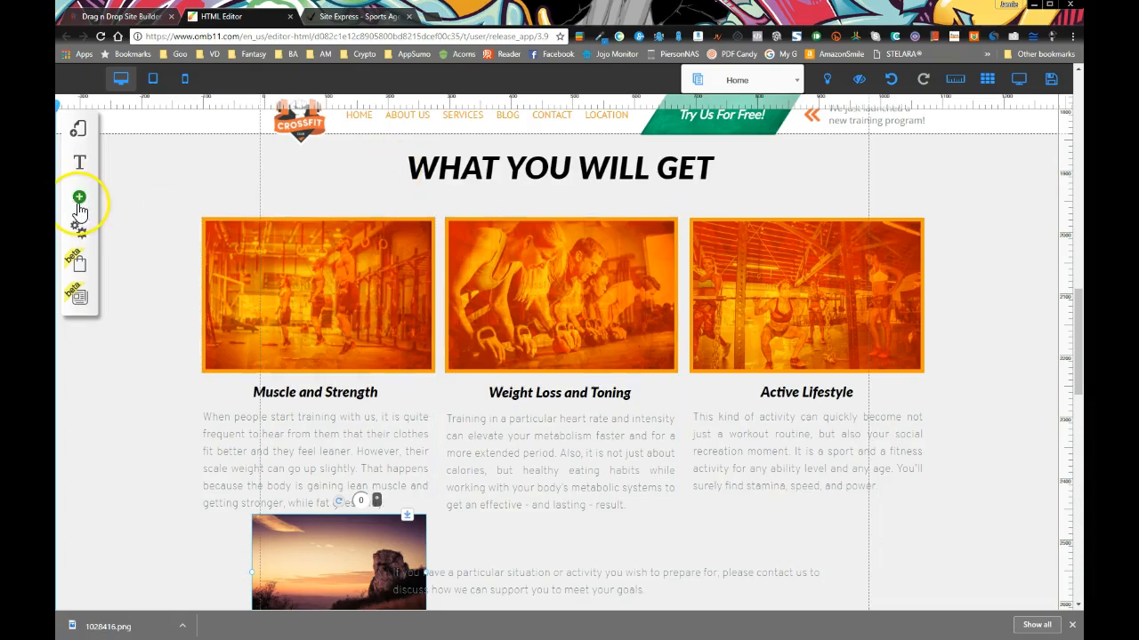
left_click(344, 524)
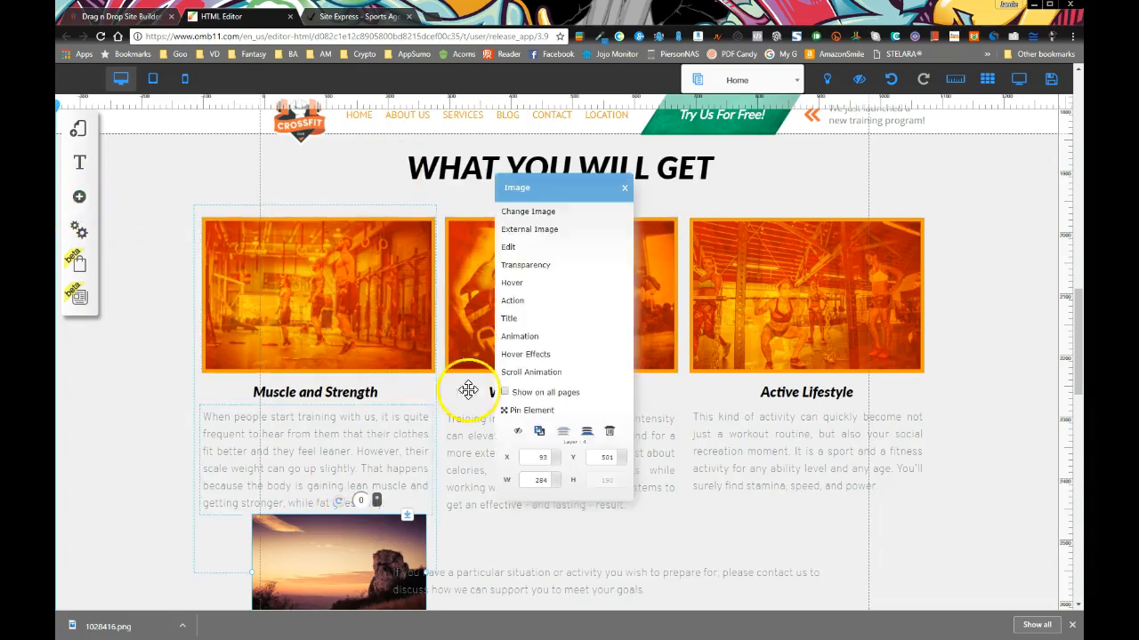
left_click(524, 215)
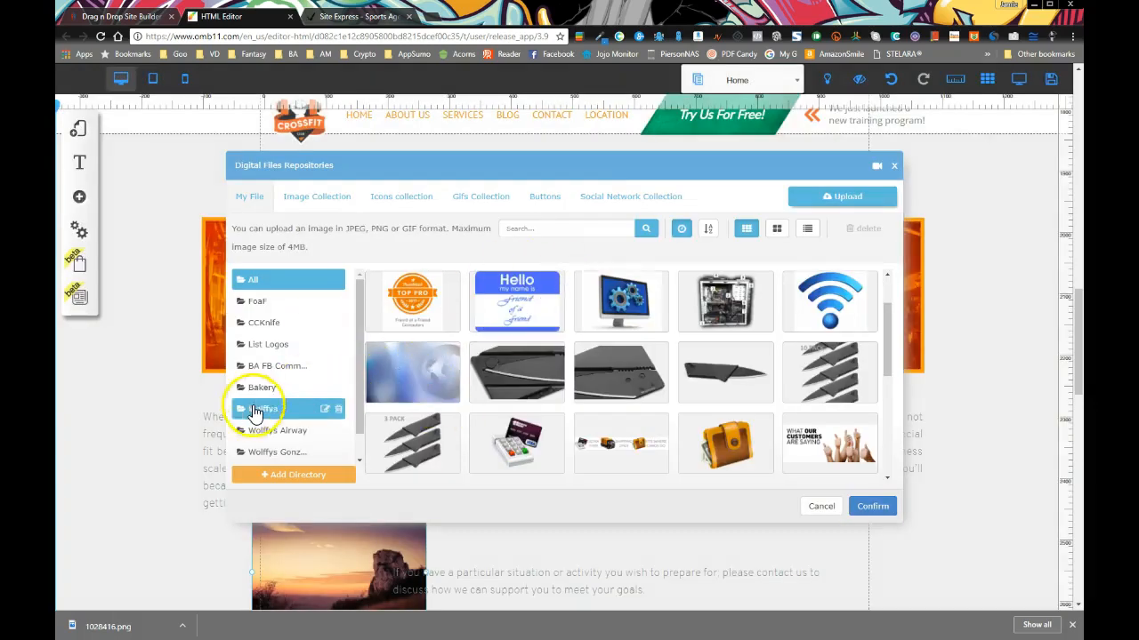
left_click(894, 165)
Return to the Crossfit preview and reopen Gallerify's list of the page's 66 images
left_click(353, 18)
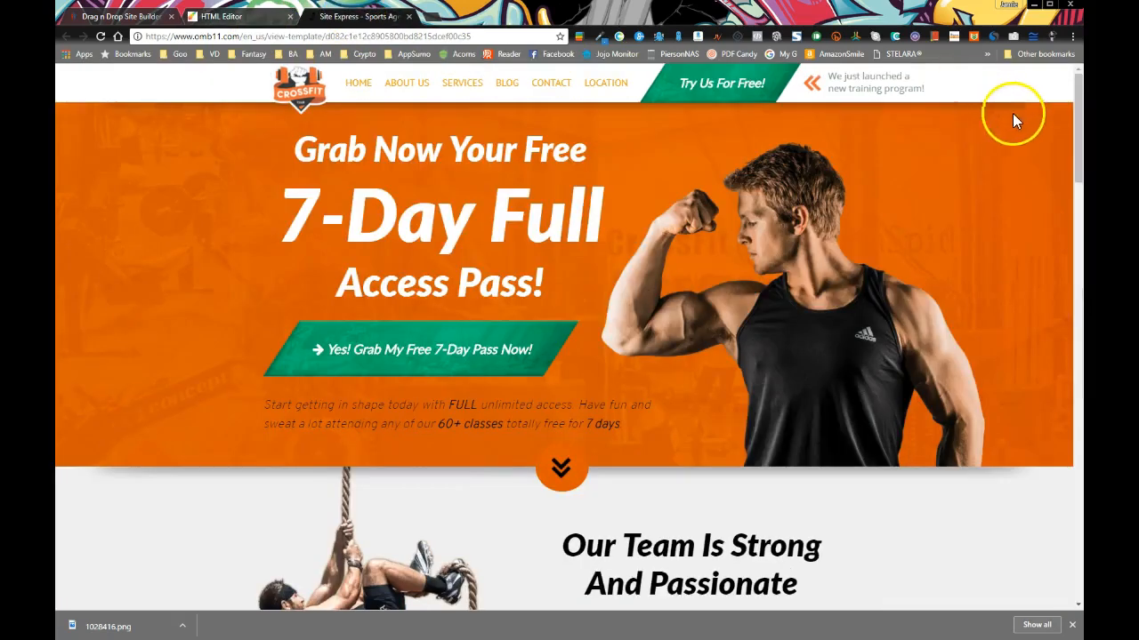
left_click(977, 36)
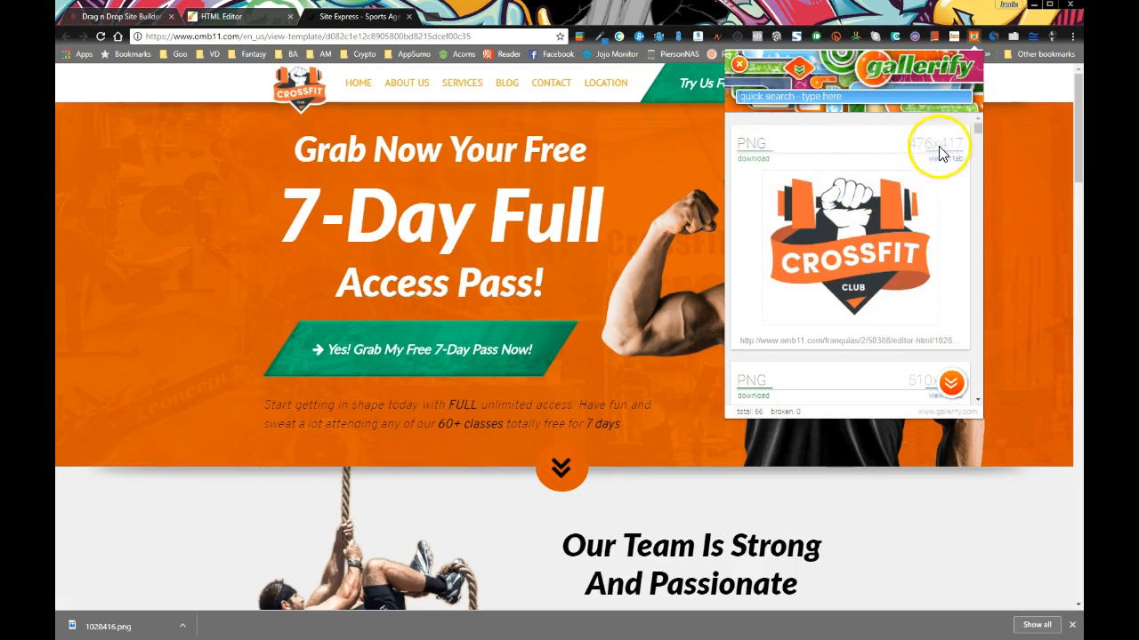
scroll(854, 178, "down", 1)
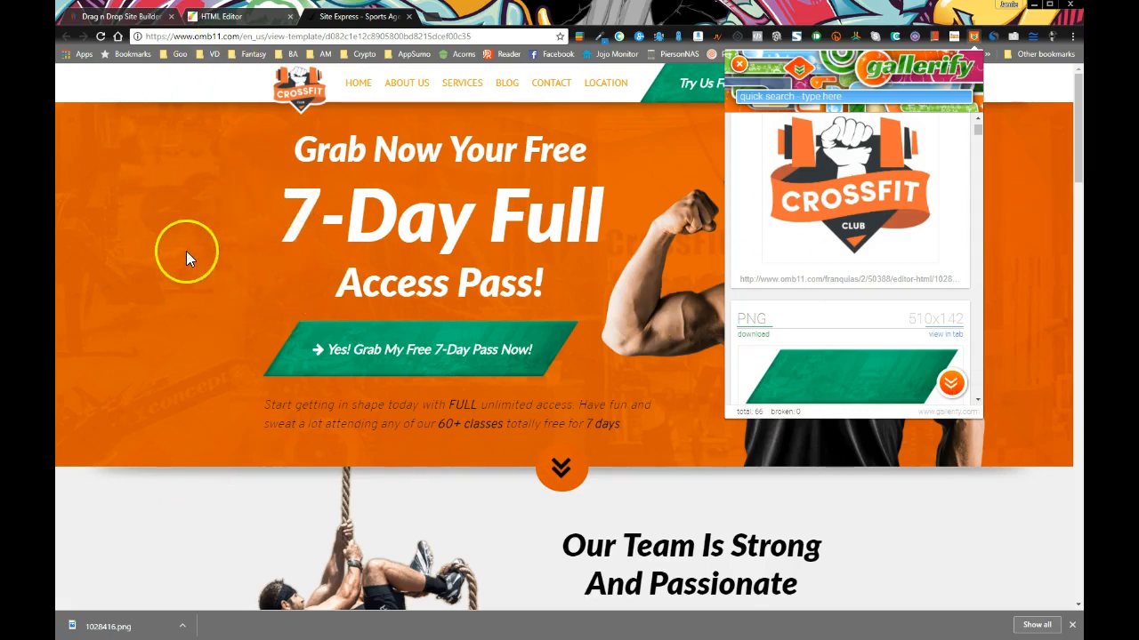
scroll(900, 256, "down", 5)
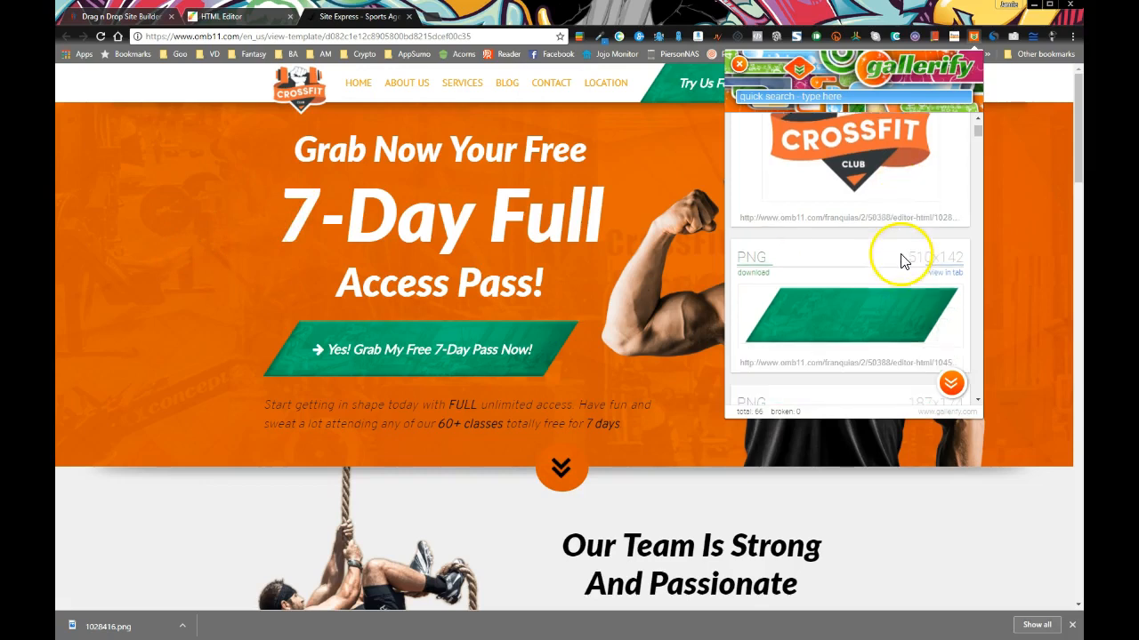
scroll(899, 253, "down", 8)
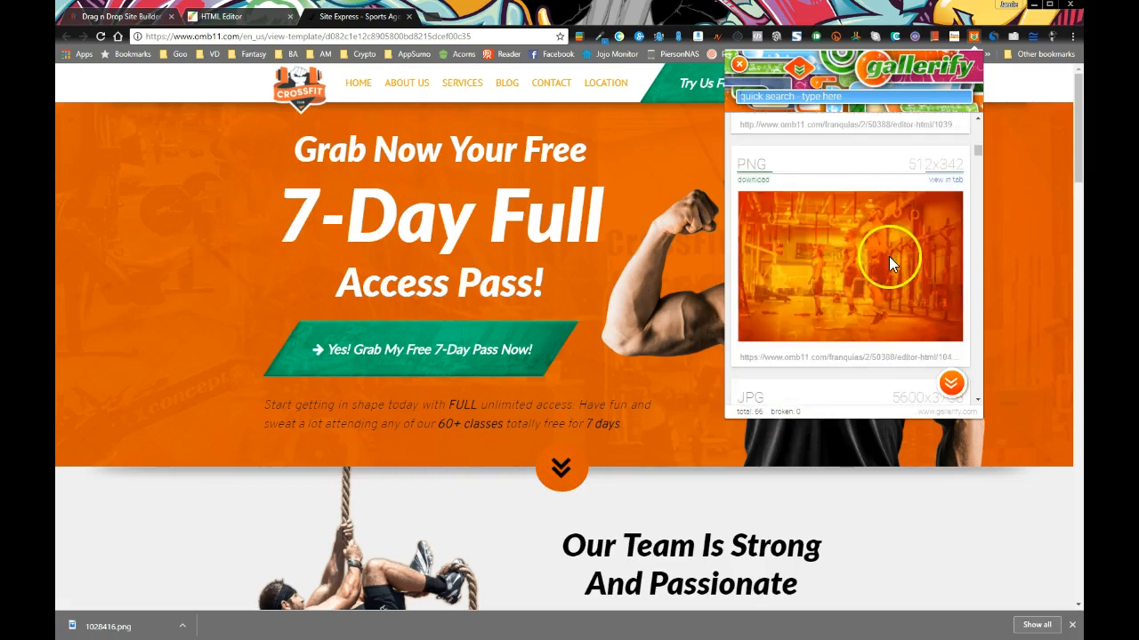
scroll(888, 265, "down", 5)
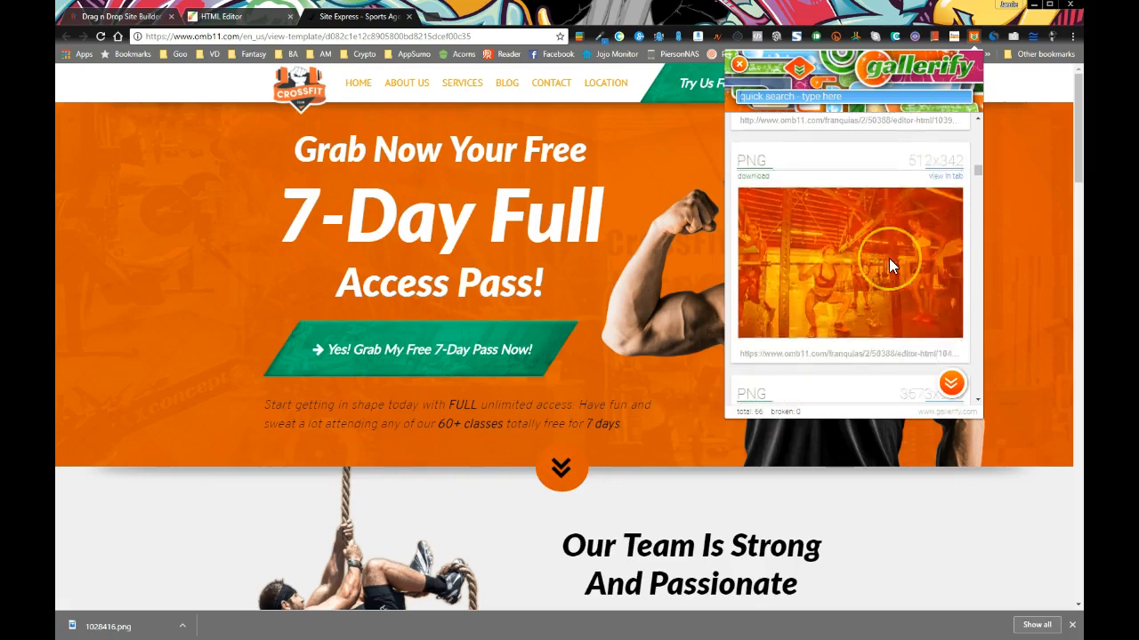
scroll(892, 266, "down", 1)
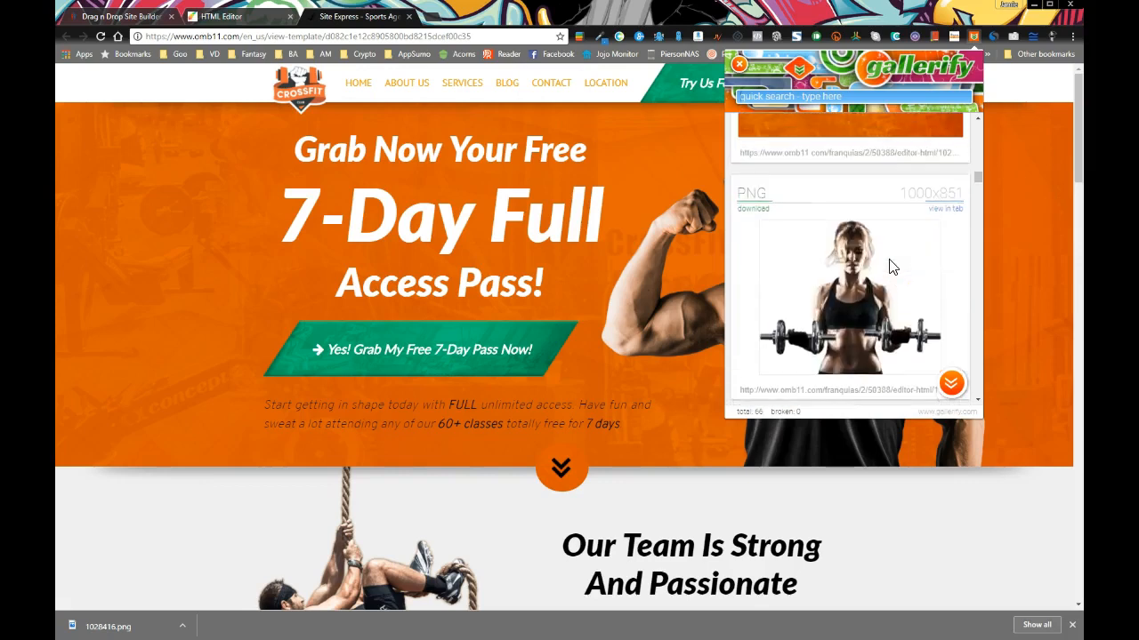
scroll(891, 266, "down", 3)
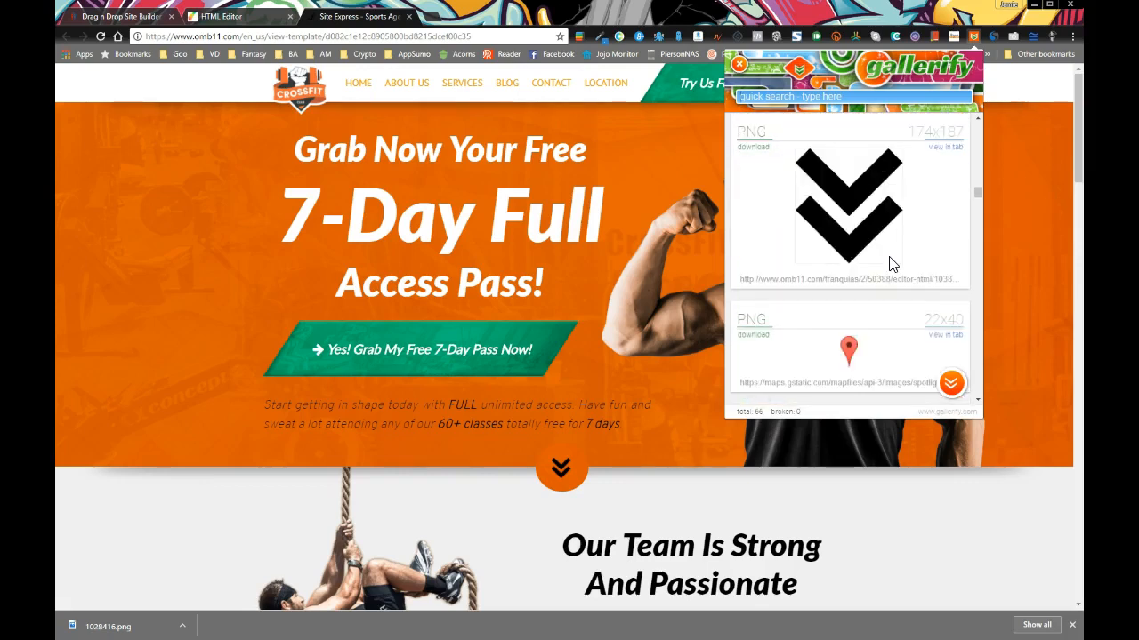
scroll(890, 262, "down", 8)
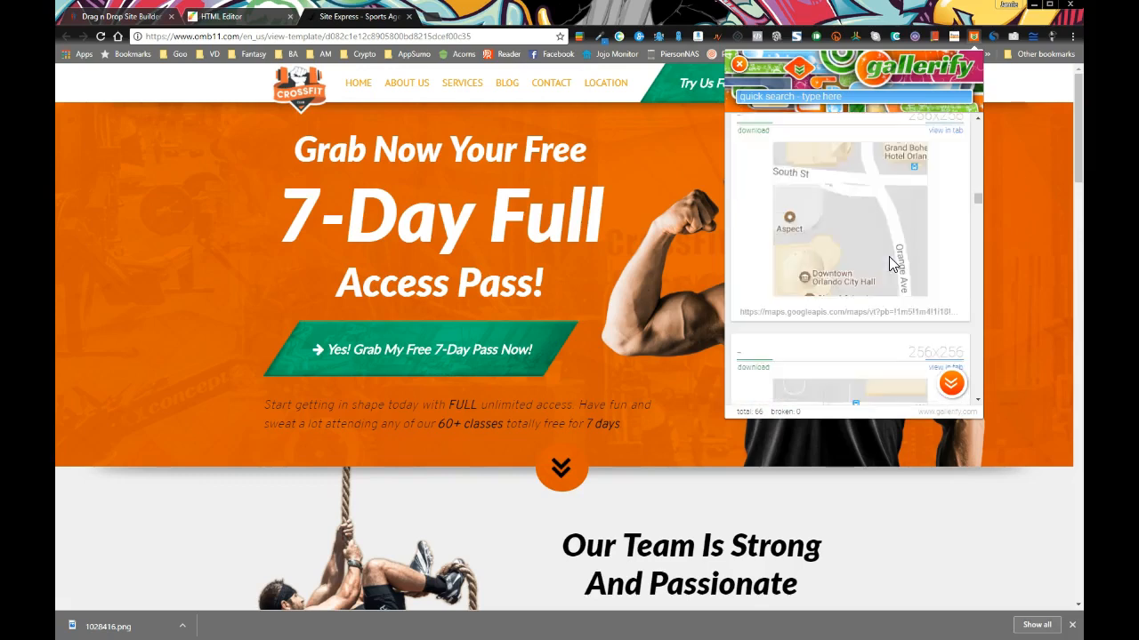
Scroll the Gallerify list down to the 1000x851 woman-with-dumbbells PNG
left_click(978, 214)
left_click_drag(980, 212, 992, 121)
scroll(890, 252, "down", 3)
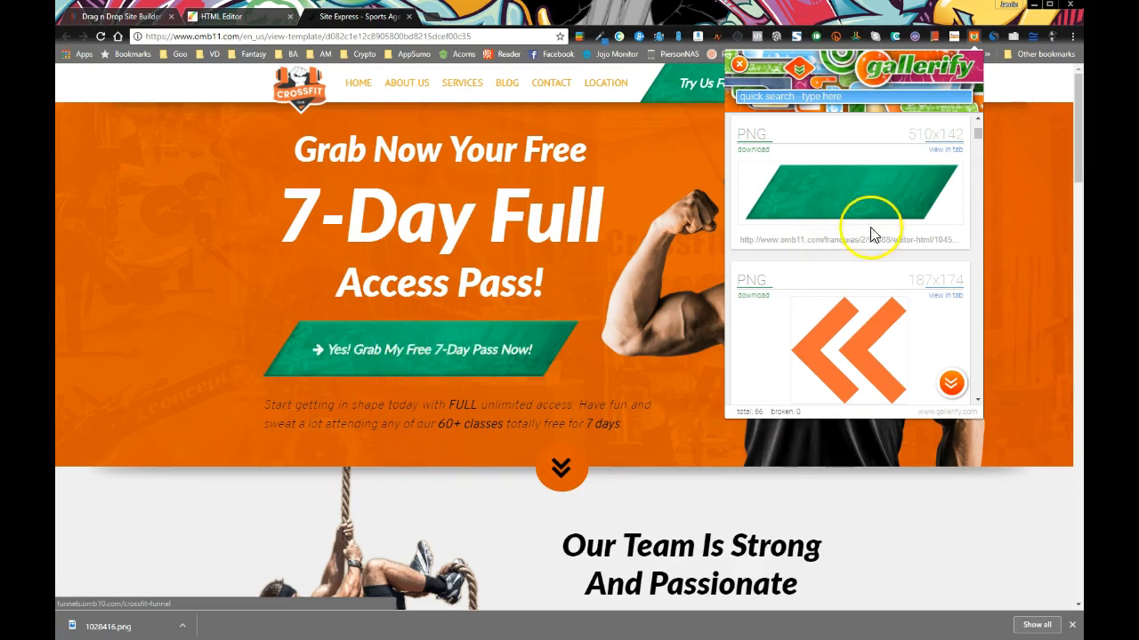
scroll(867, 245, "down", 3)
scroll(854, 250, "down", 3)
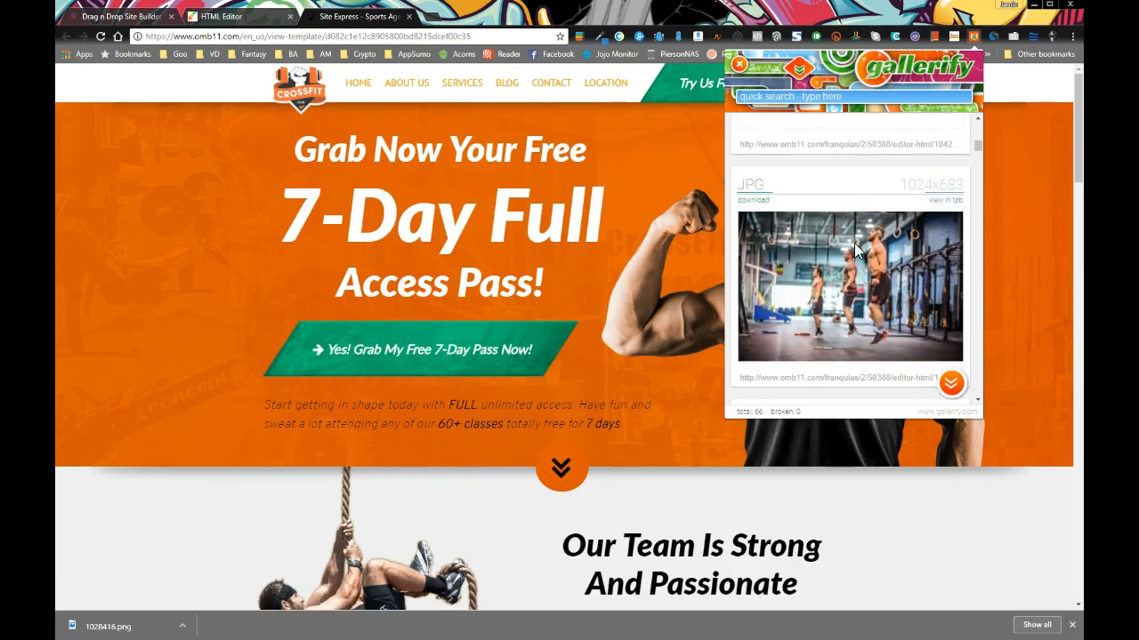
scroll(844, 272, "down", 3)
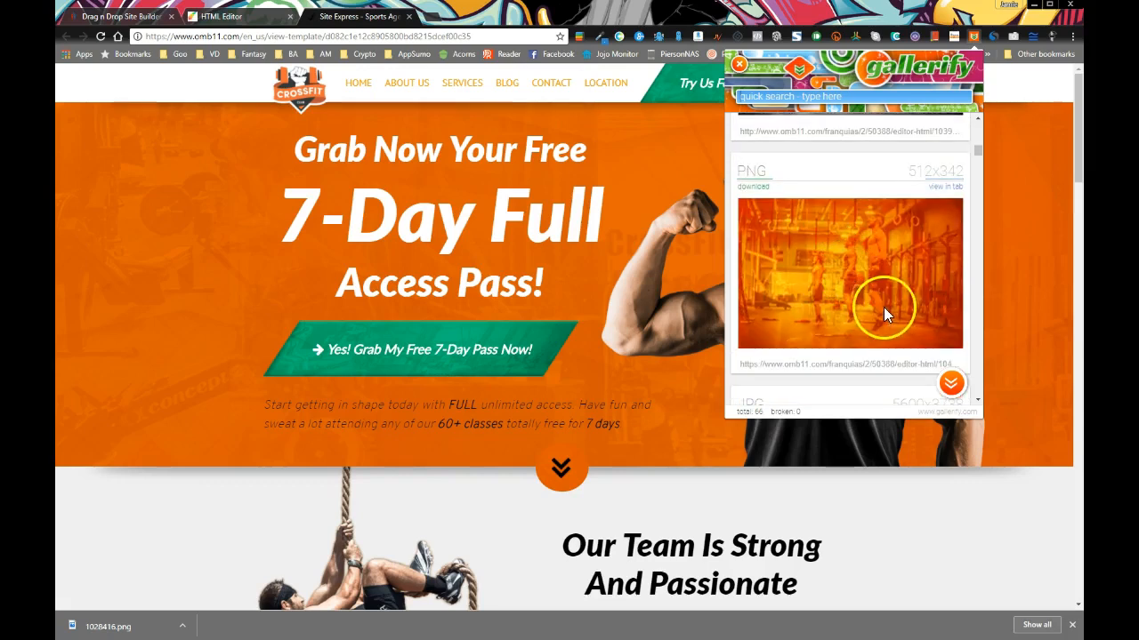
scroll(879, 303, "down", 6)
scroll(880, 303, "down", 6)
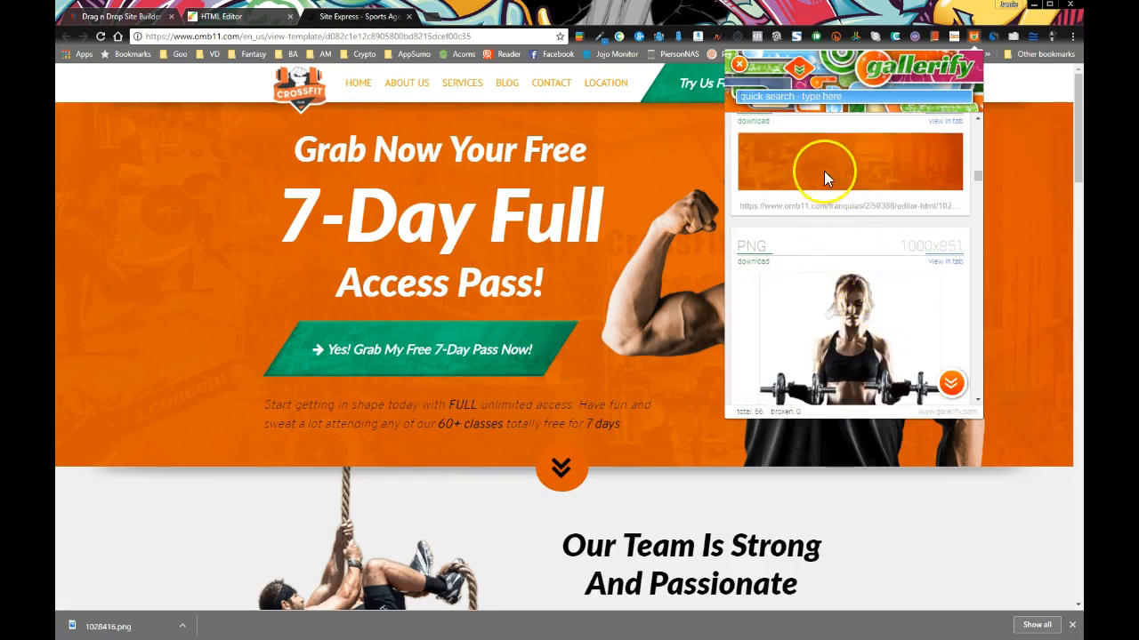
scroll(824, 184, "up", 1)
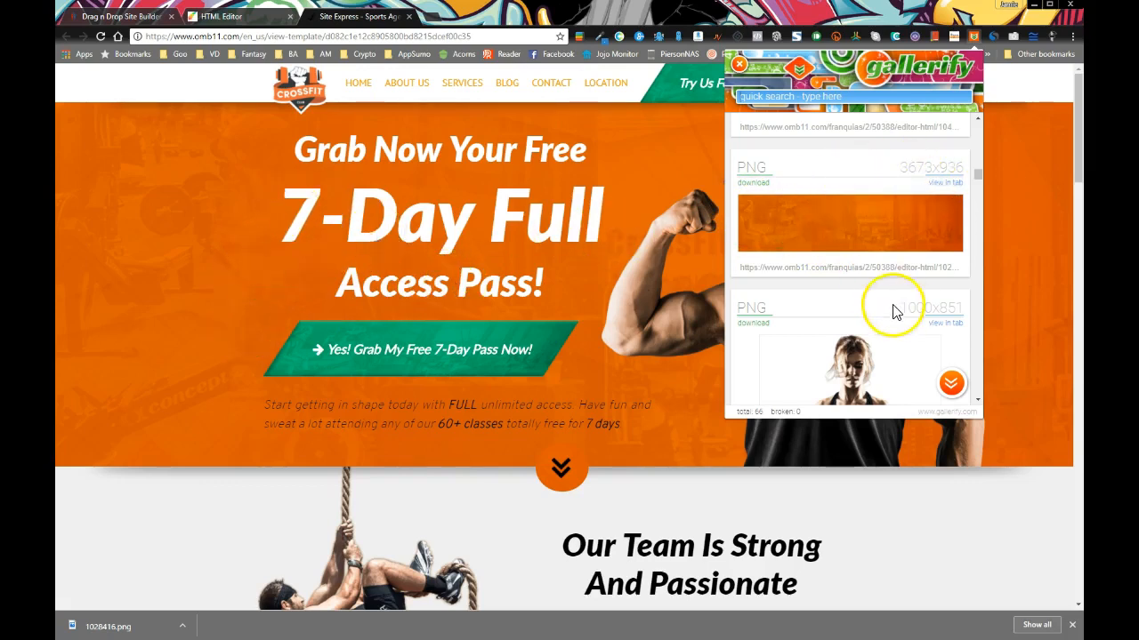
Browse Gallerify's image list, narrowed to the 41 PNG images led by the Crossfit Club logo
scroll(876, 311, "down", 1)
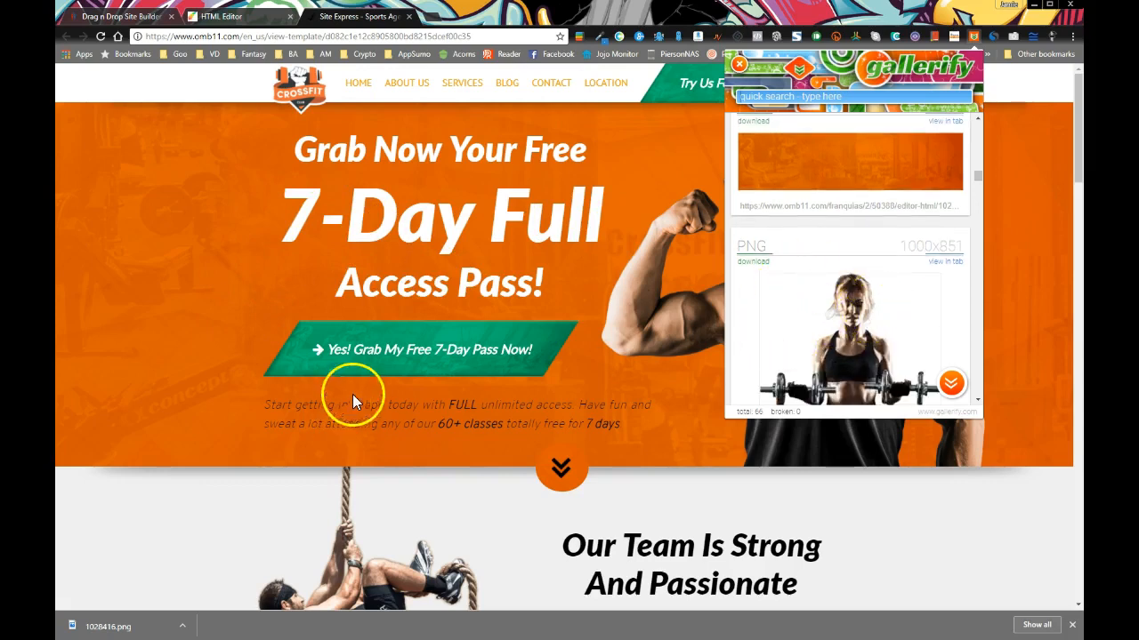
scroll(846, 323, "down", 2)
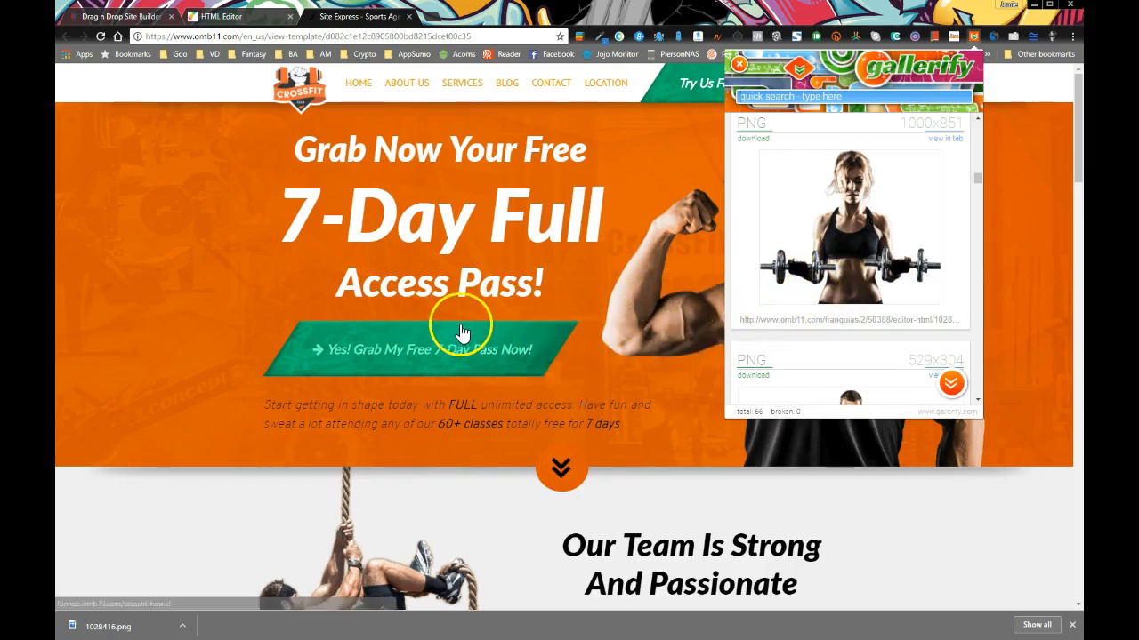
scroll(851, 294, "down", 3)
scroll(859, 297, "down", 1)
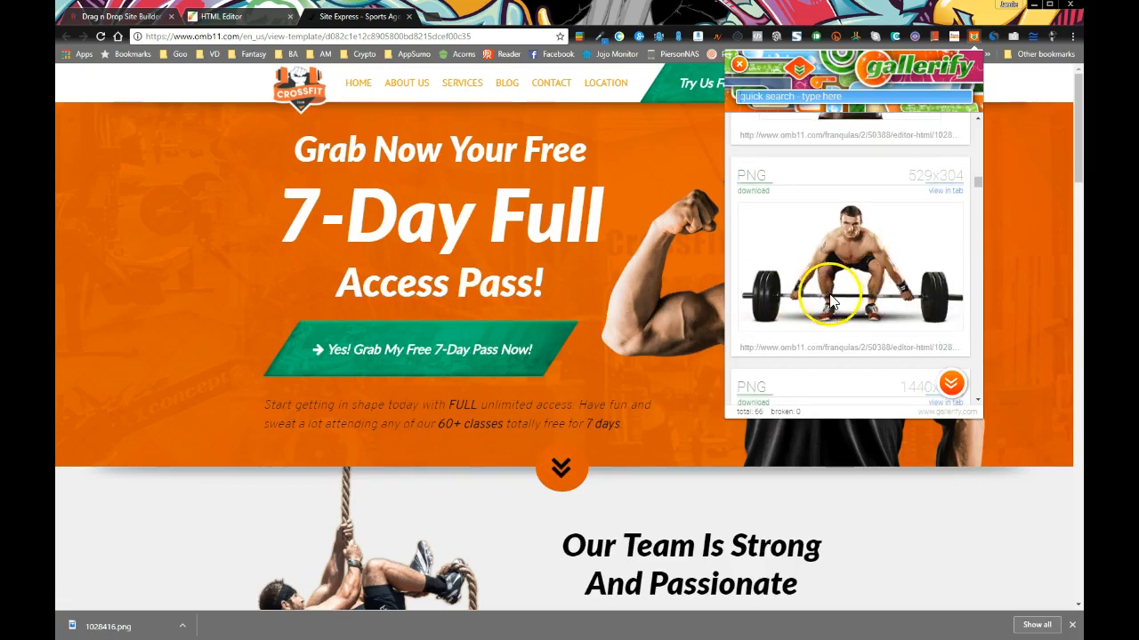
scroll(824, 299, "down", 2)
scroll(829, 293, "down", 2)
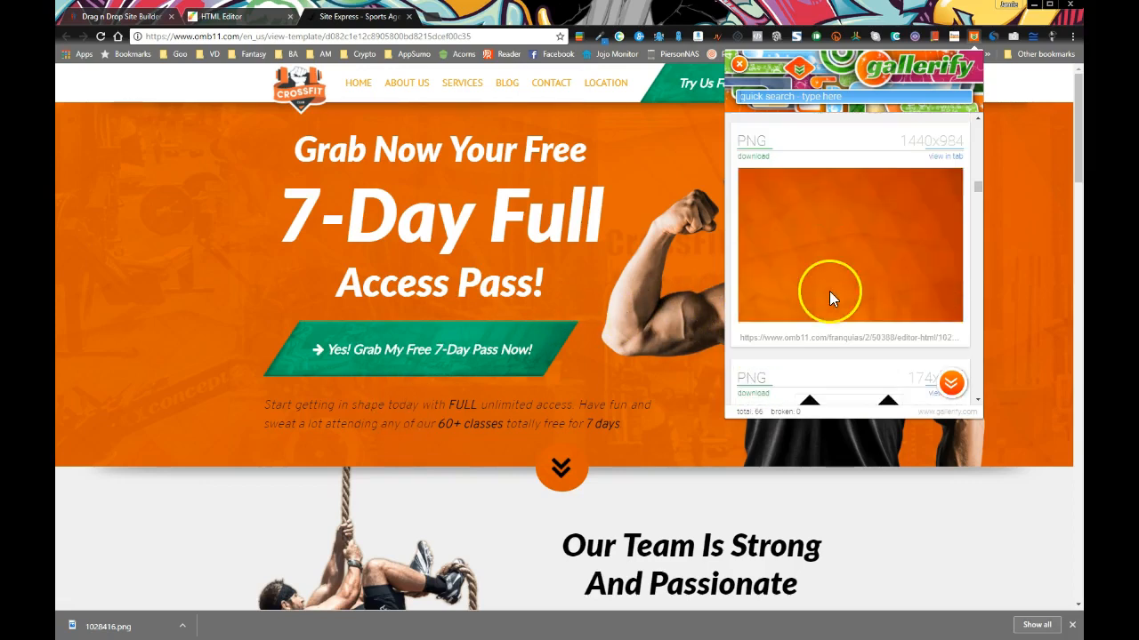
scroll(820, 290, "up", 4)
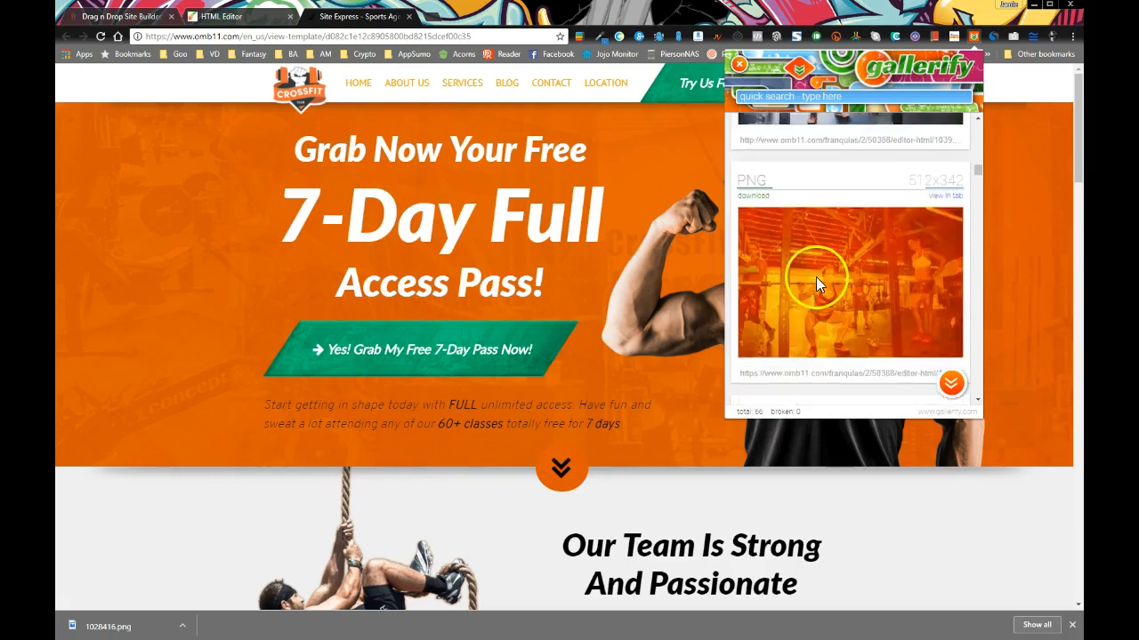
scroll(816, 268, "up", 3)
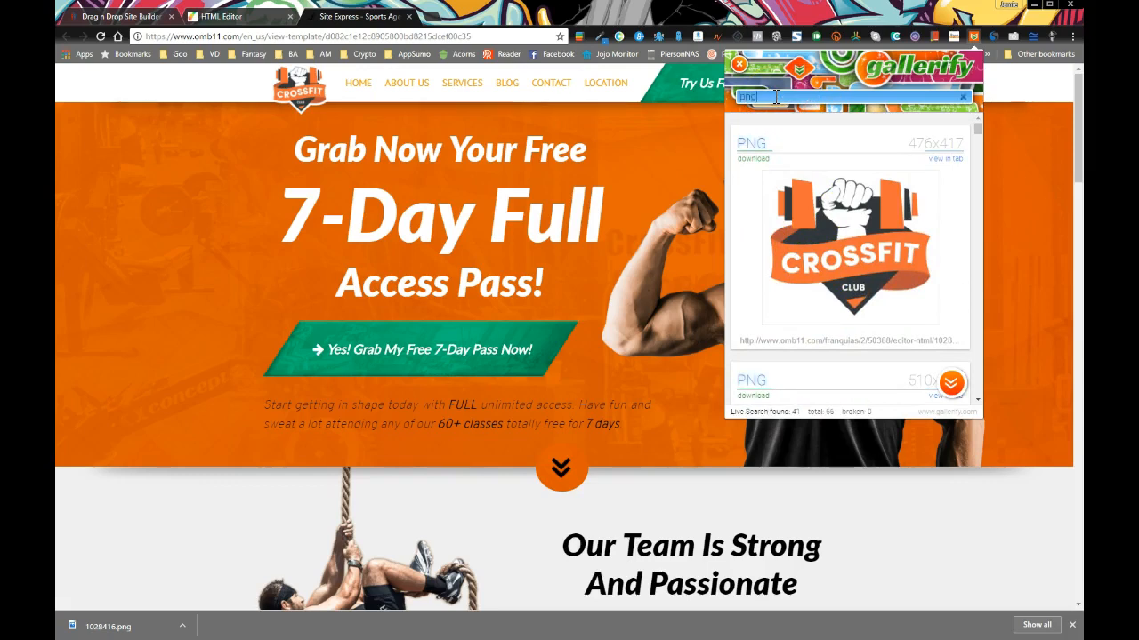
Replace the png filter in Gallerify's quick search with jpg, then gif, and browse the results
scroll(840, 280, "down", 9)
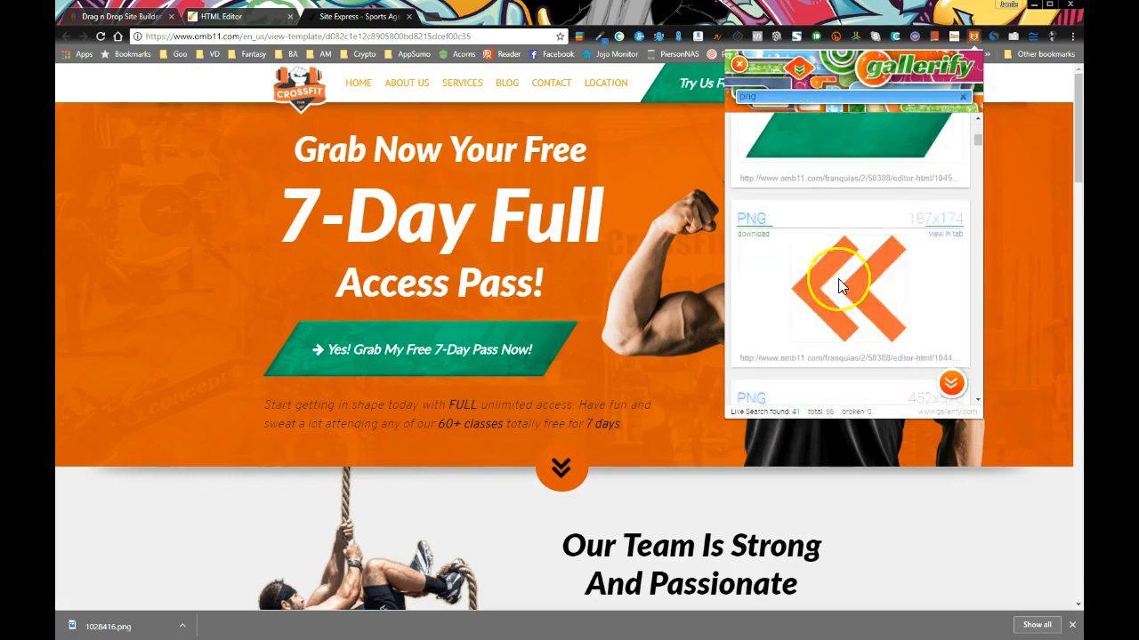
scroll(836, 293, "up", 8)
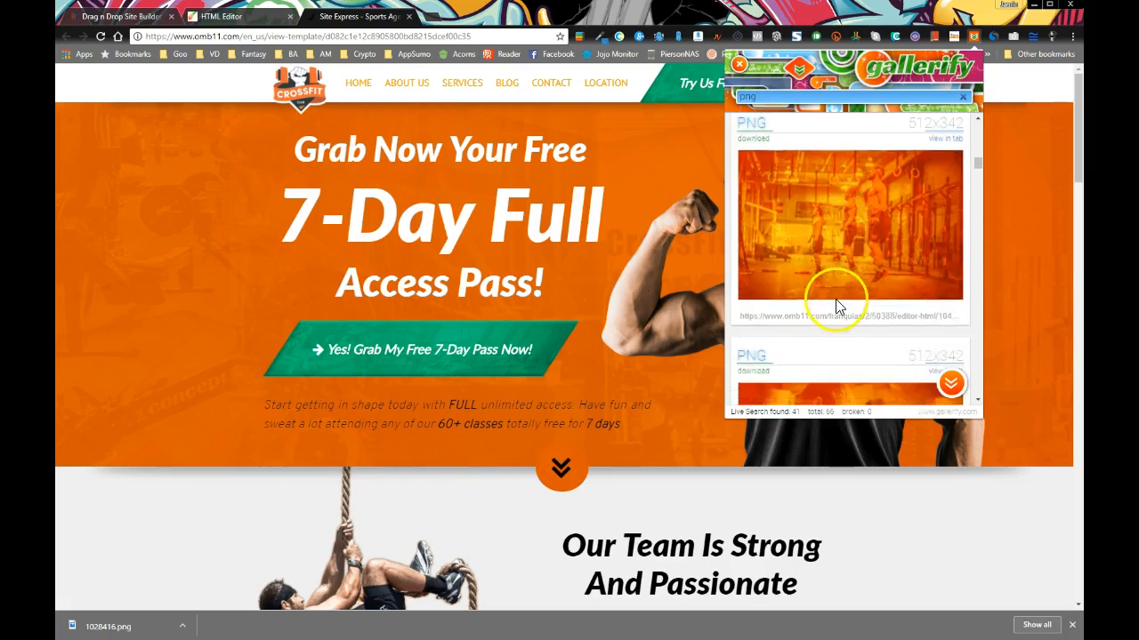
double_click(777, 94)
type("jp")
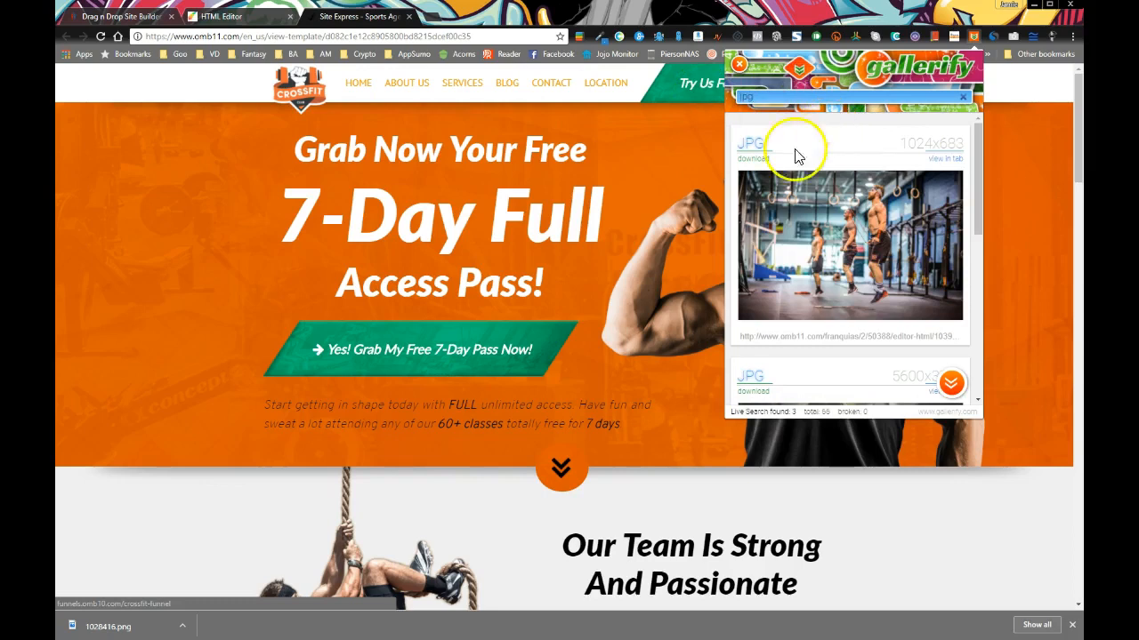
scroll(801, 285, "down", 5)
scroll(800, 280, "up", 5)
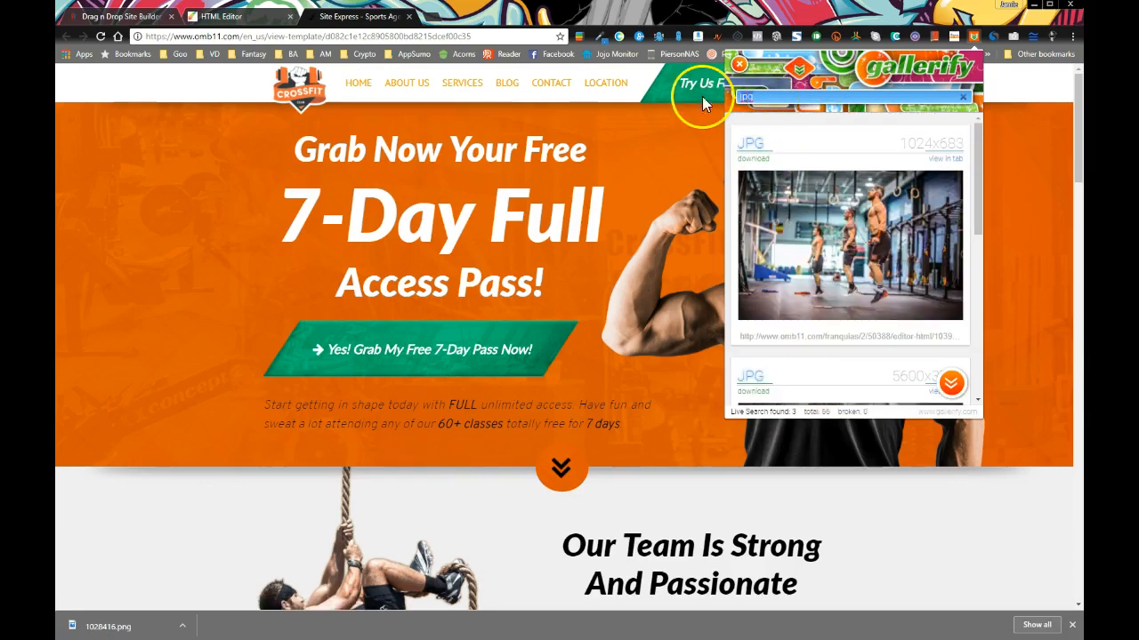
type("gif")
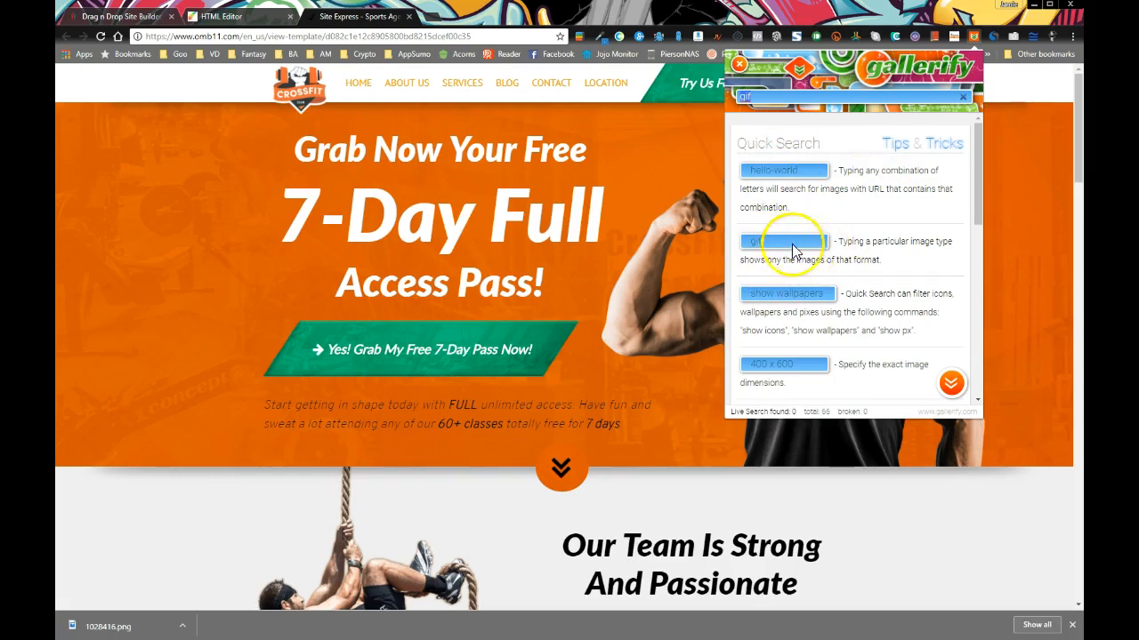
scroll(861, 298, "down", 1)
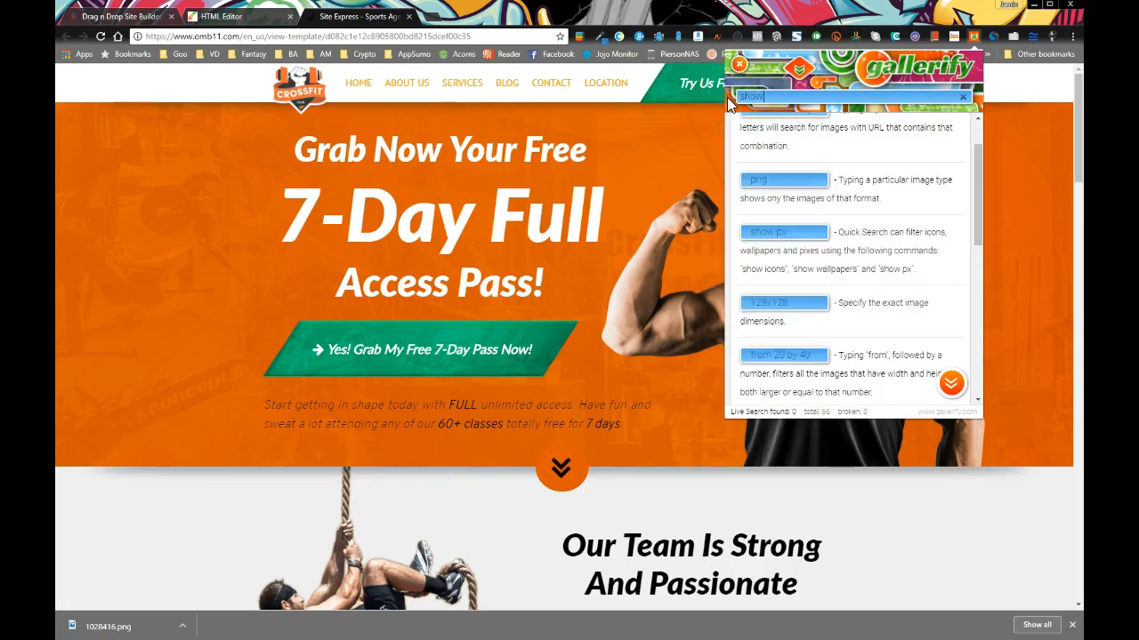
Try the 'show icons' query, then erase the search text so all 66 images list again
type("s")
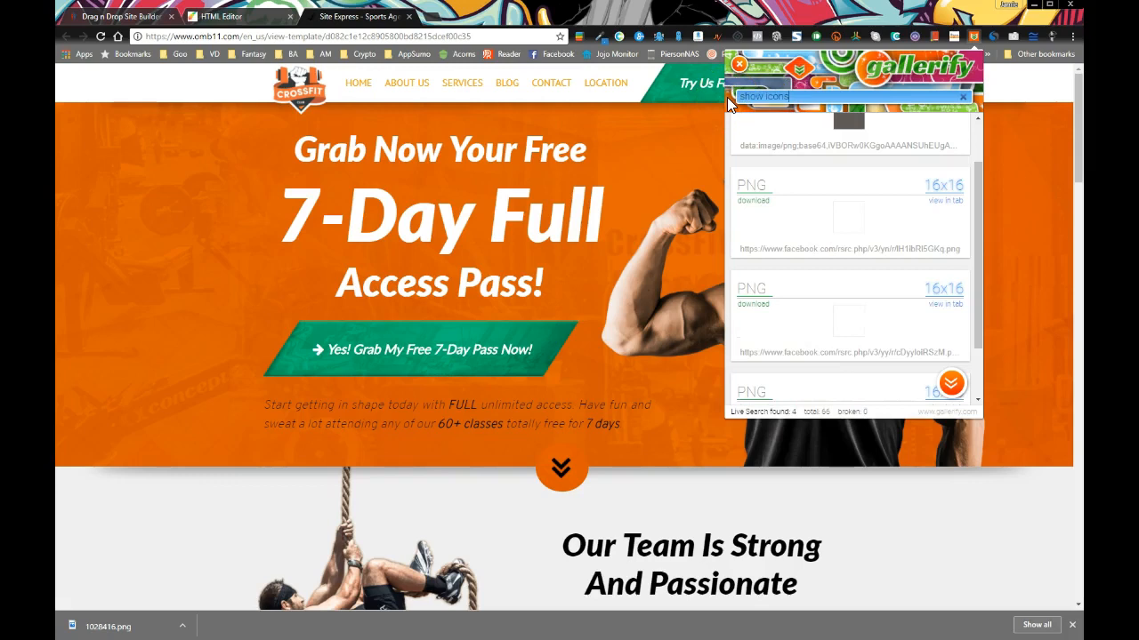
scroll(805, 201, "up", 1)
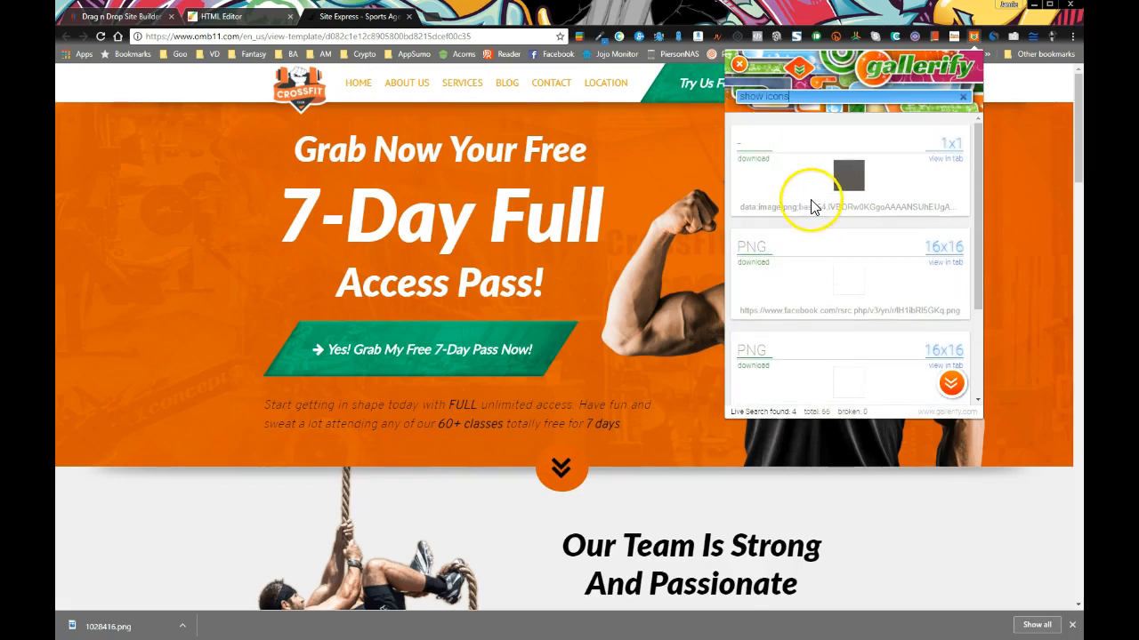
scroll(818, 213, "down", 1)
scroll(783, 232, "up", 1)
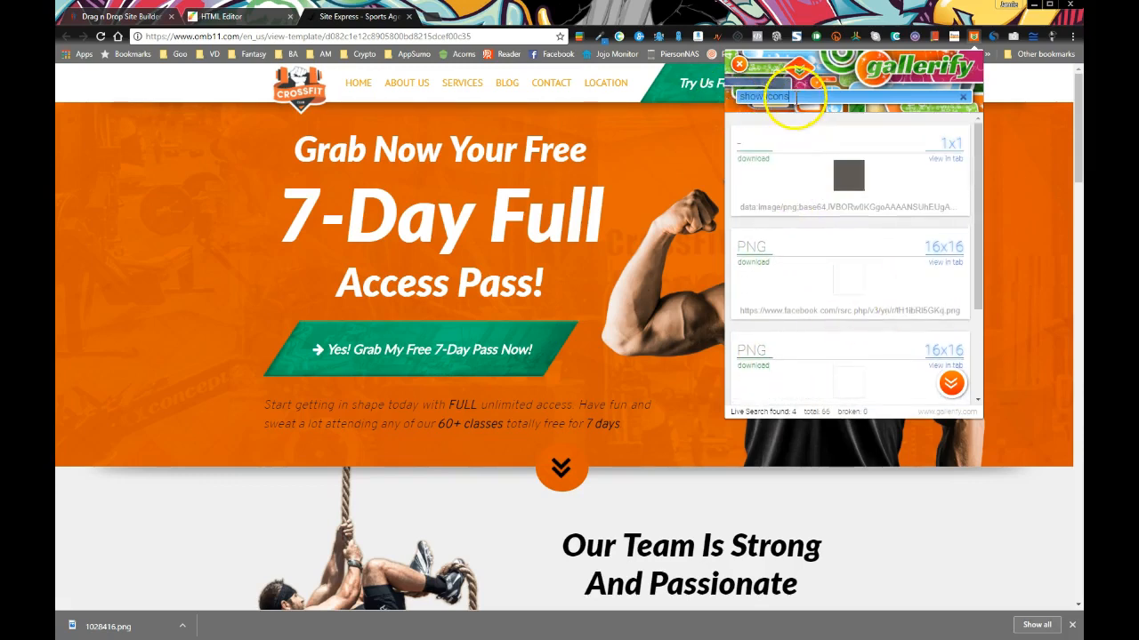
key("BackSpace")
key("BackSpace")
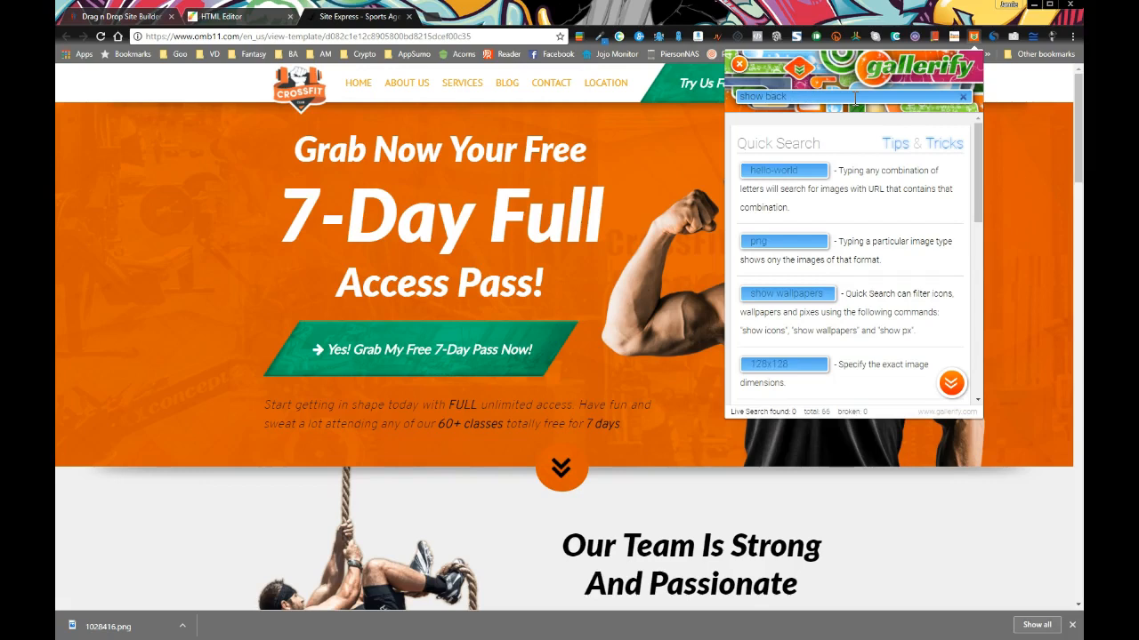
key("BackSpace")
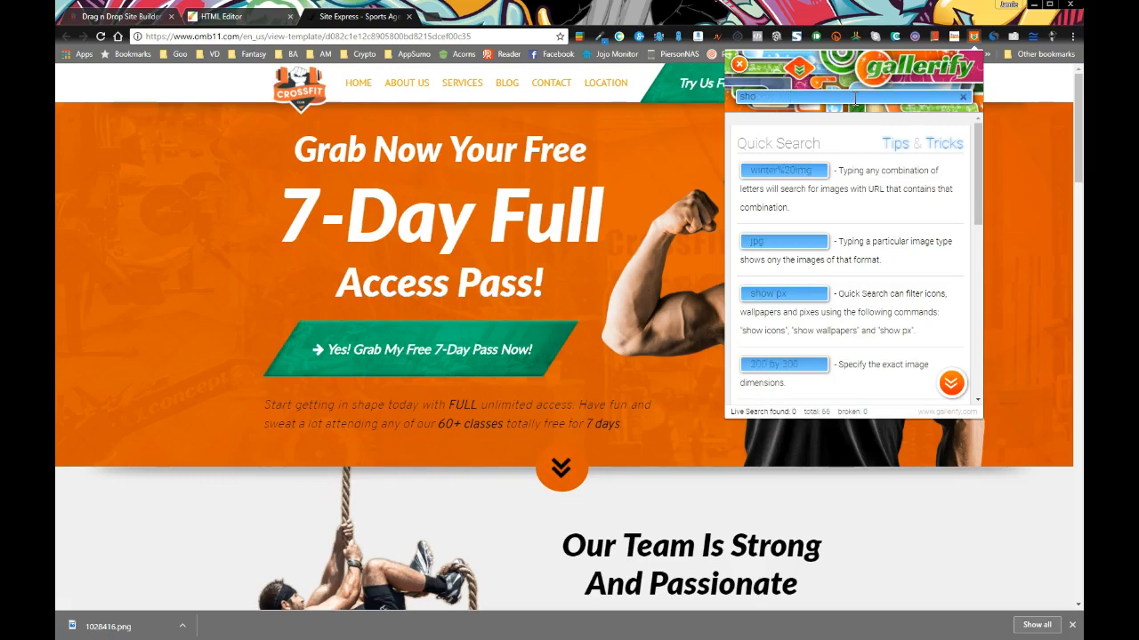
key("BackSpace")
key("BackSpace")
key("BackSpace")
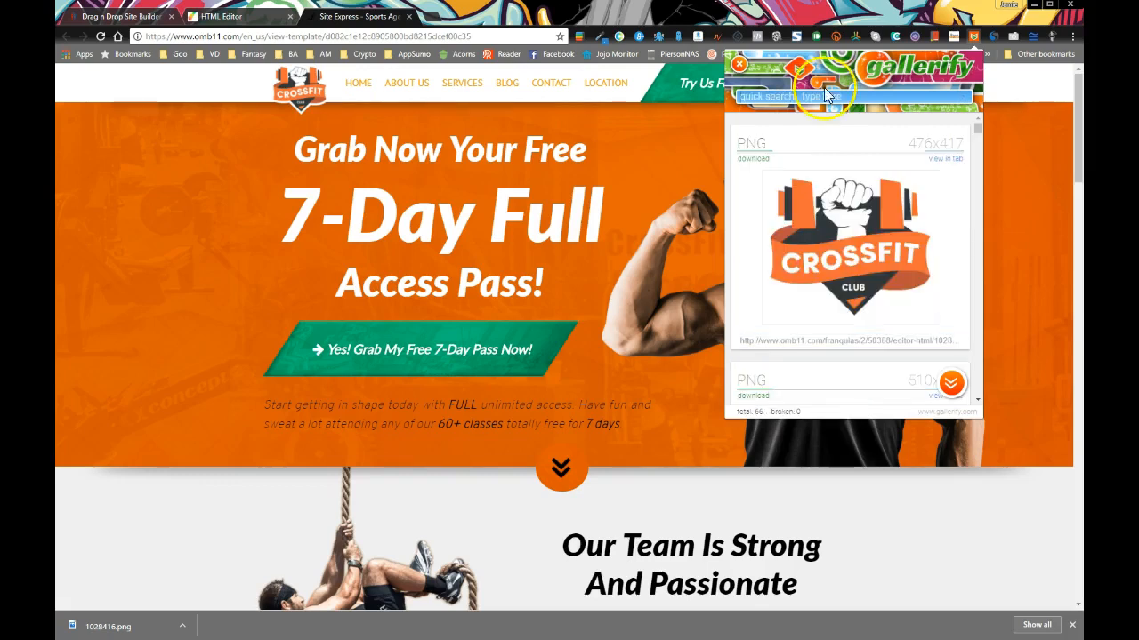
View the 476x417 CrossFit Club logo in its own tab, then close that tab
scroll(889, 236, "down", 5)
mouse_move(978, 144)
left_mouse_down()
mouse_move(979, 178)
mouse_move(976, 127)
left_mouse_up()
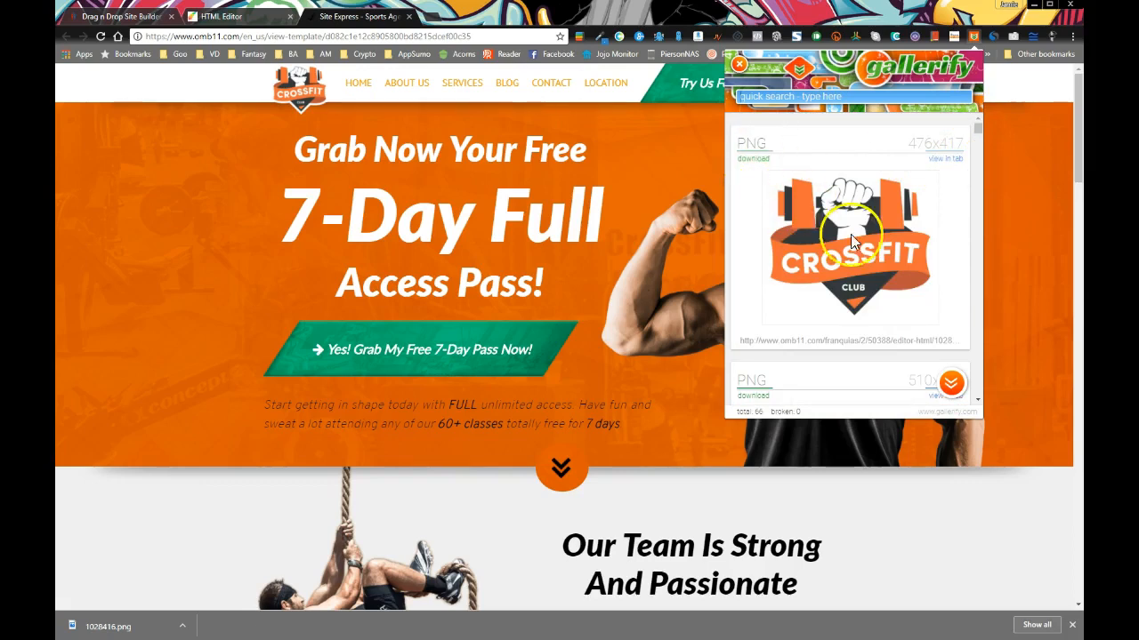
right_click(835, 251)
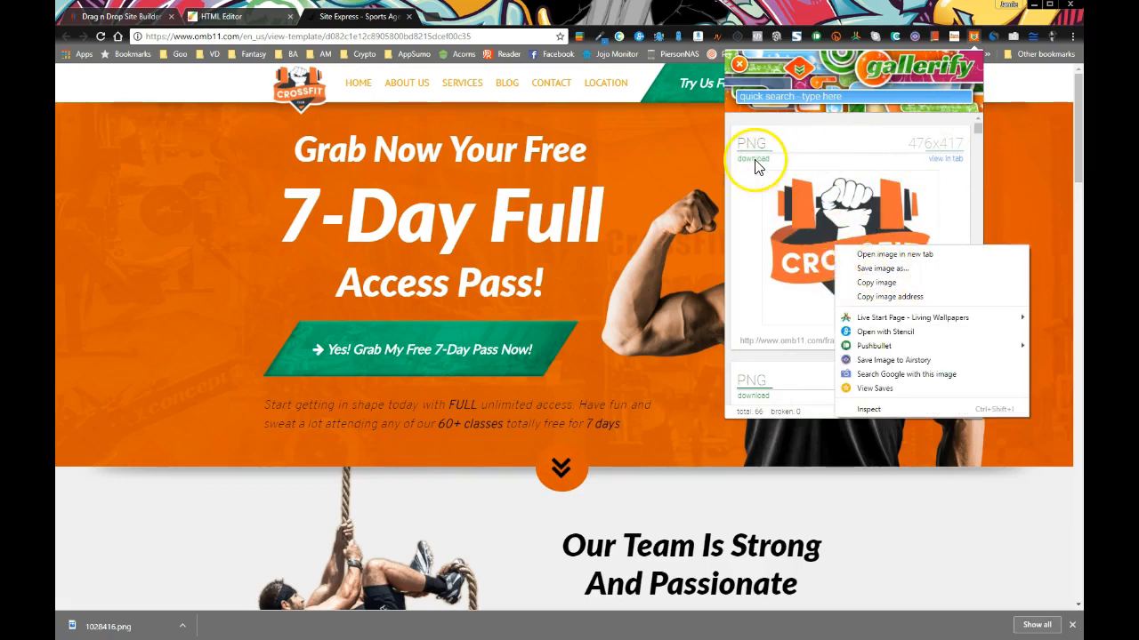
left_click(825, 152)
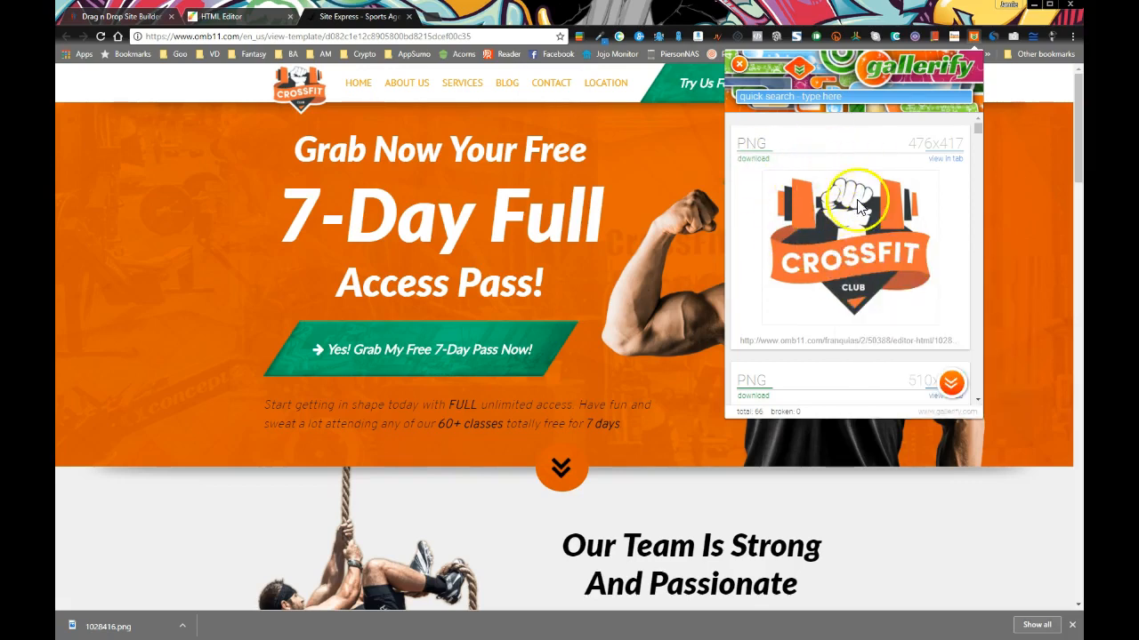
left_click(946, 163)
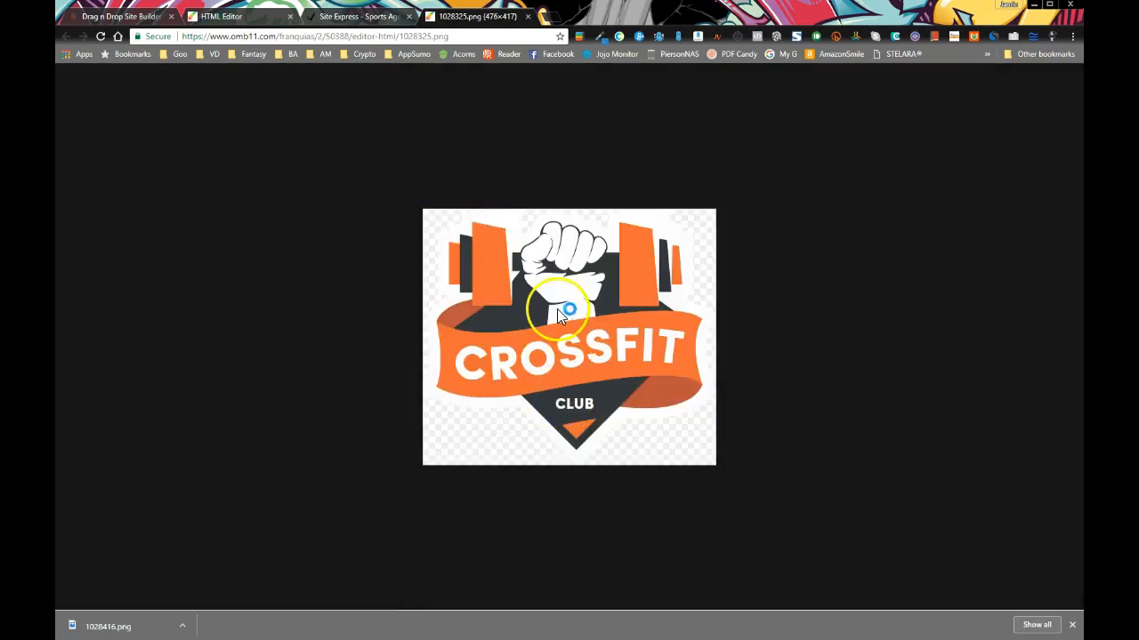
left_click(529, 18)
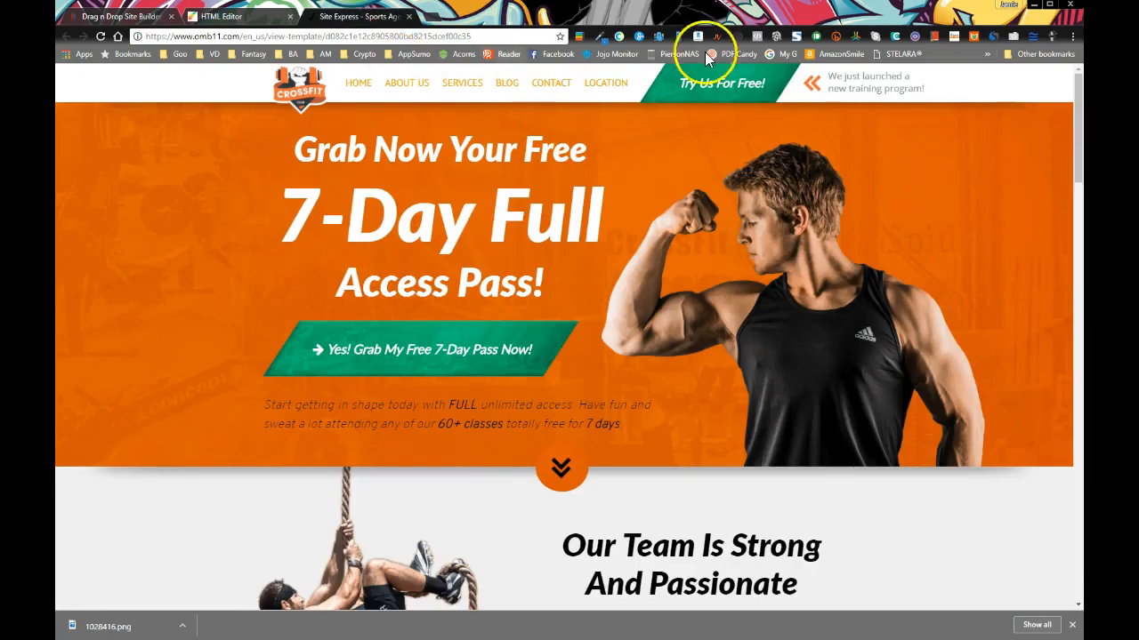
Reopen Gallerify and scroll its 66-image list down to the 1000x851 woman-with-dumbbells PNG
left_click(982, 36)
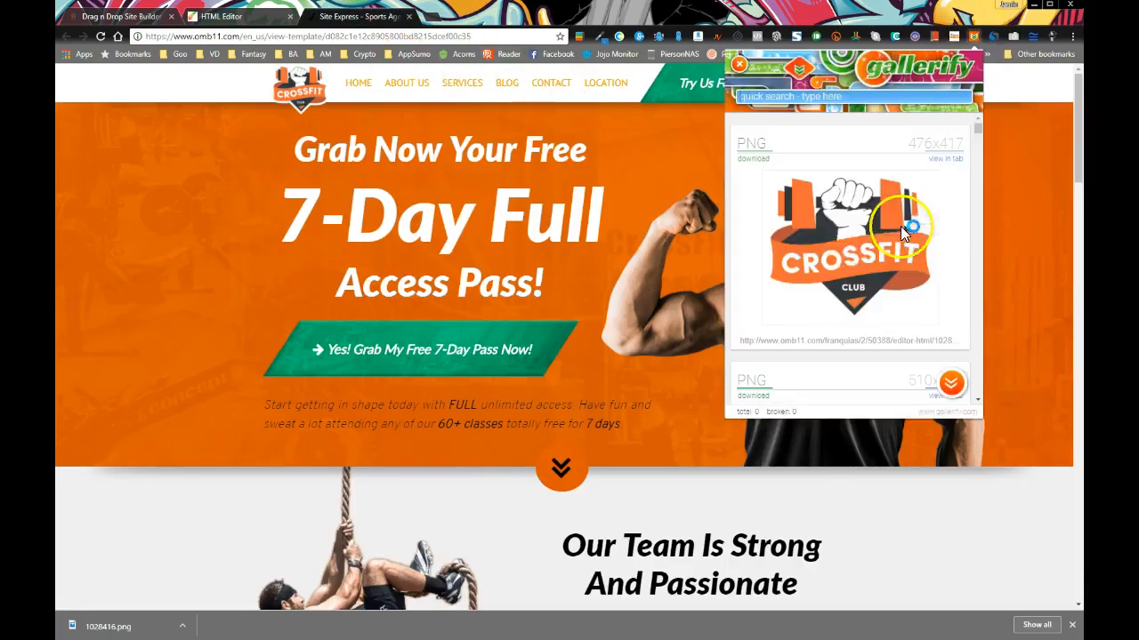
scroll(828, 242, "down", 6)
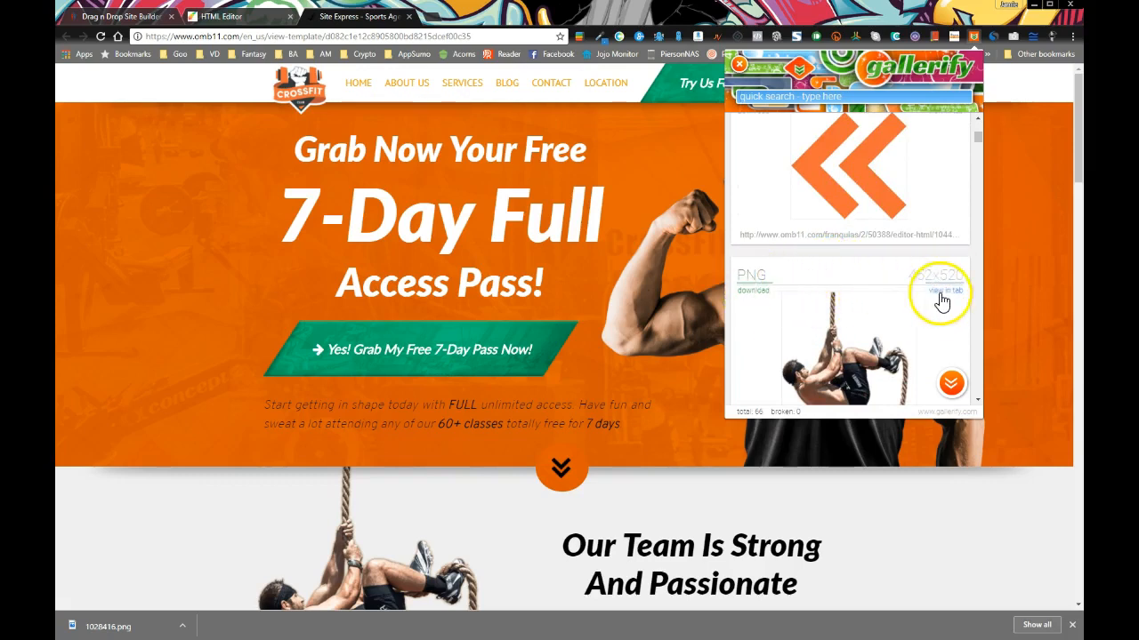
scroll(754, 314, "down", 1)
scroll(754, 314, "down", 1)
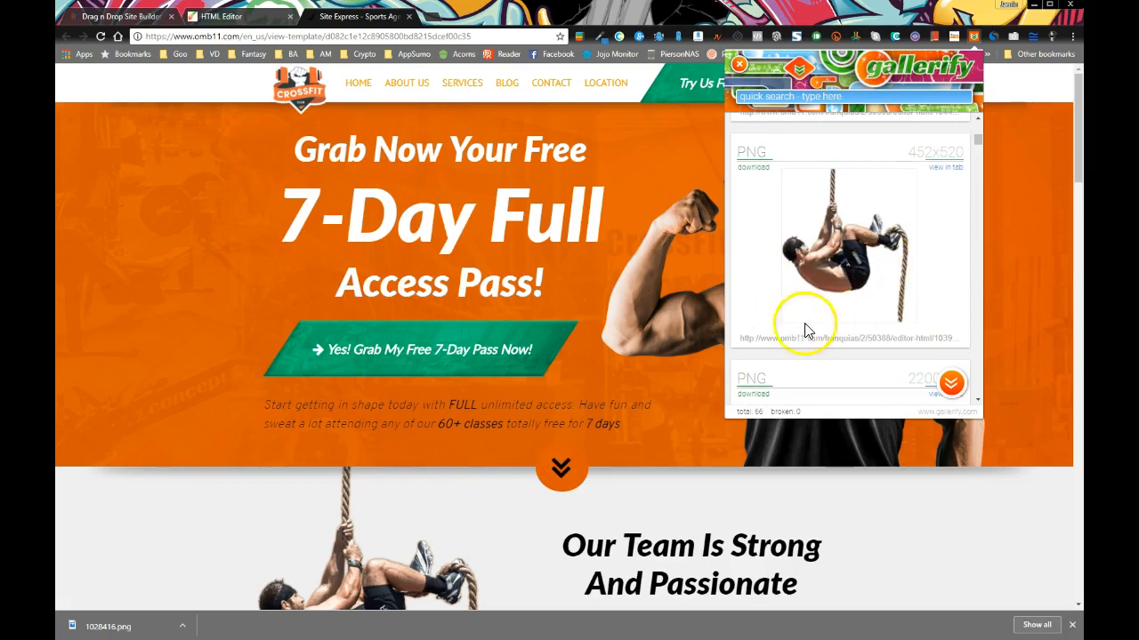
scroll(787, 275, "down", 1)
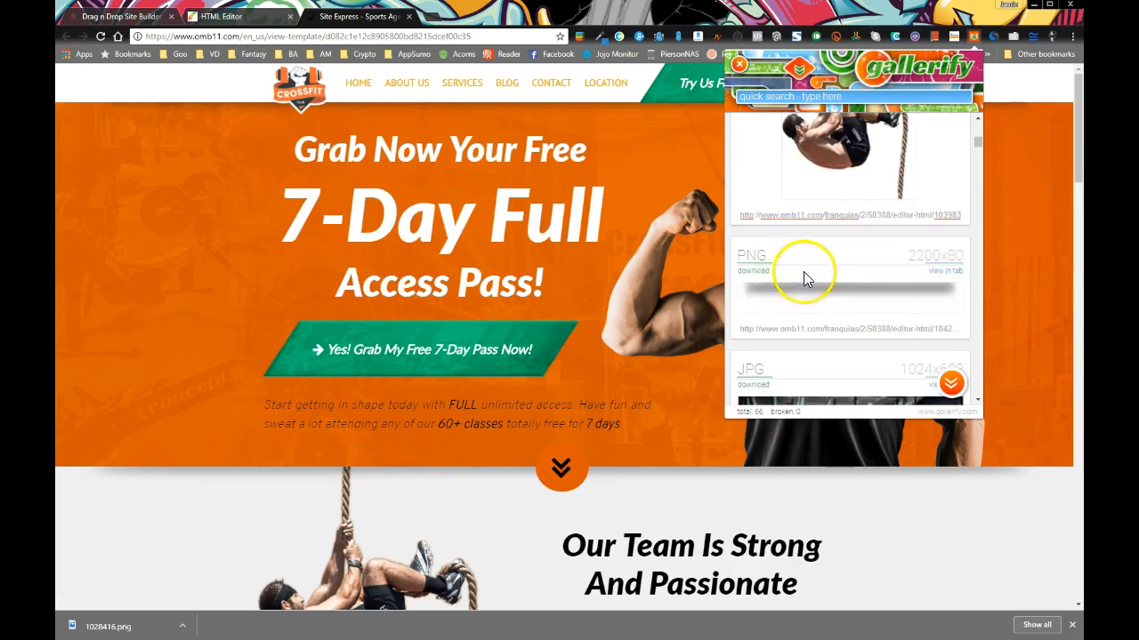
scroll(809, 273, "down", 3)
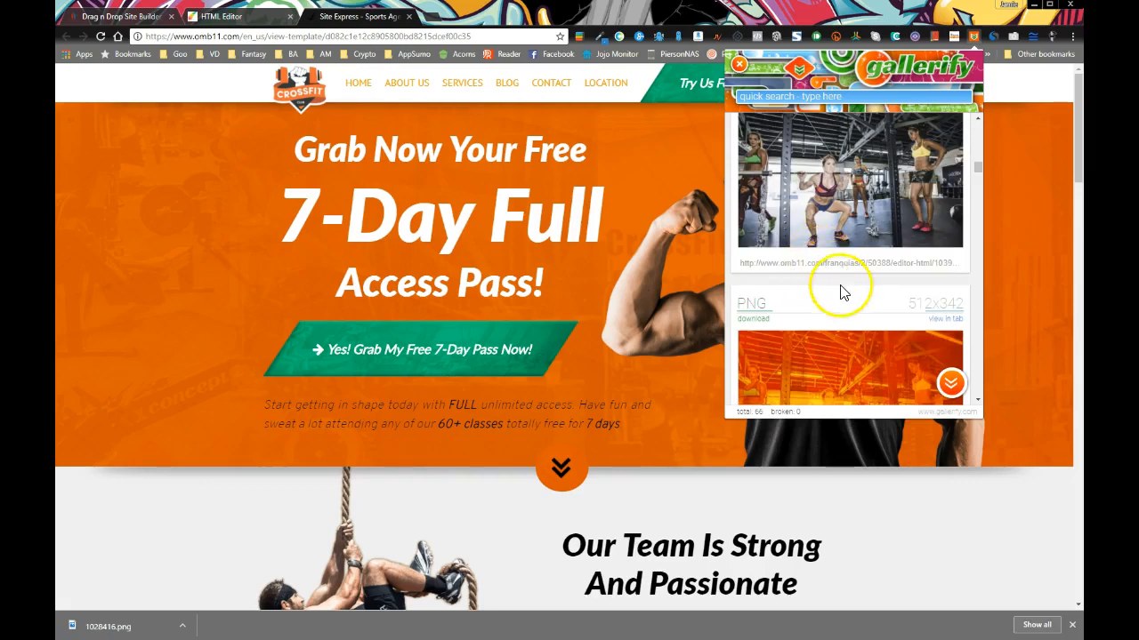
scroll(827, 284, "down", 2)
scroll(809, 289, "down", 2)
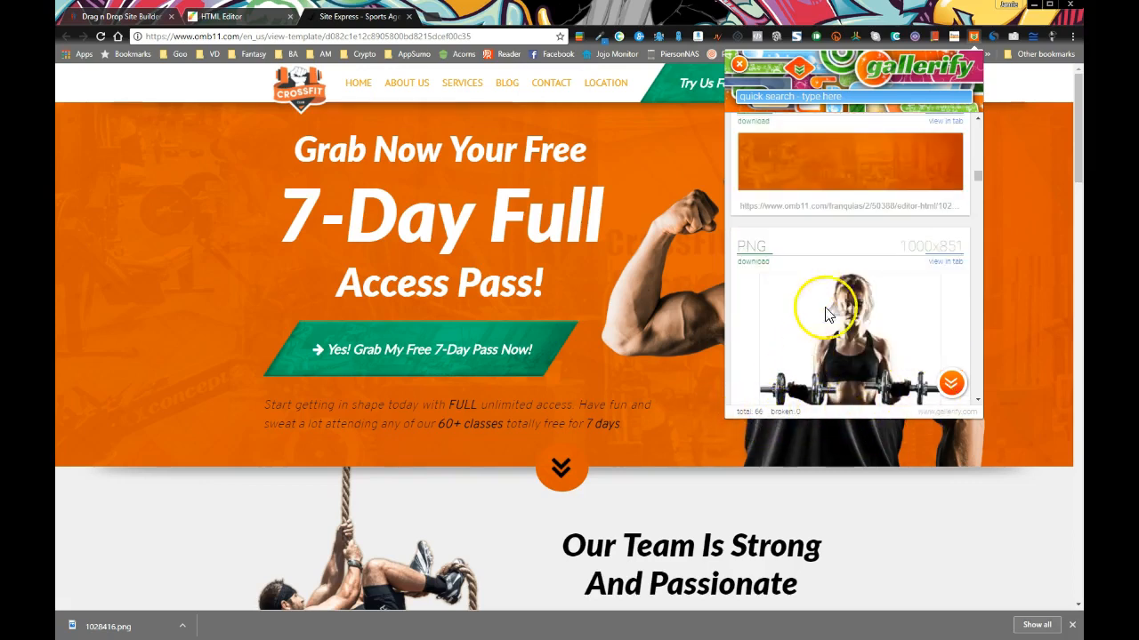
scroll(805, 294, "down", 4)
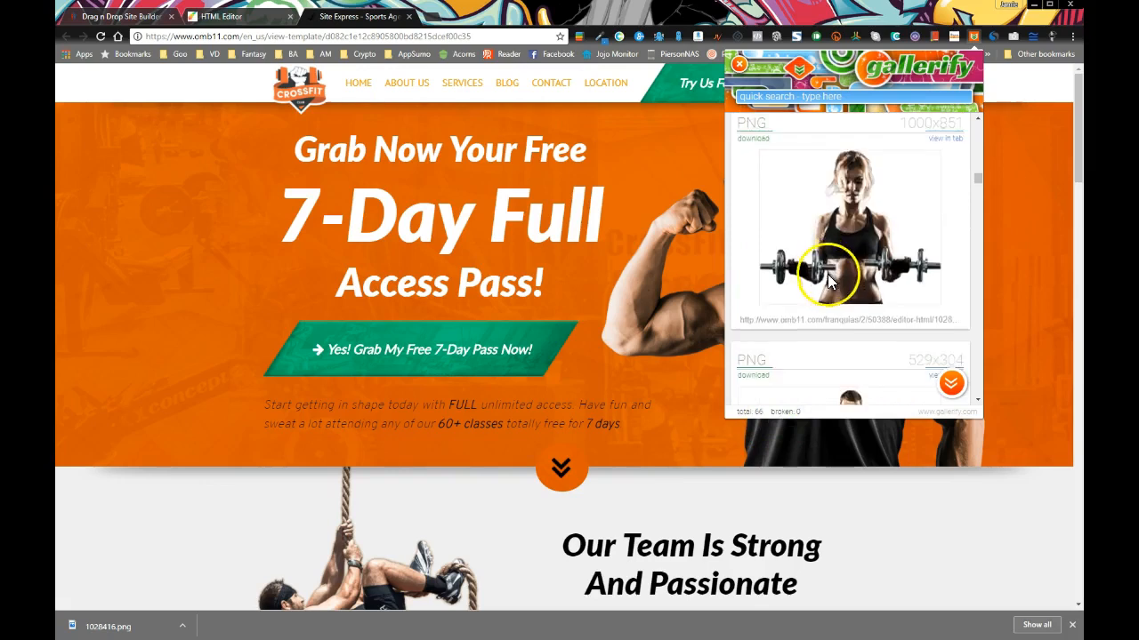
left_click(952, 384)
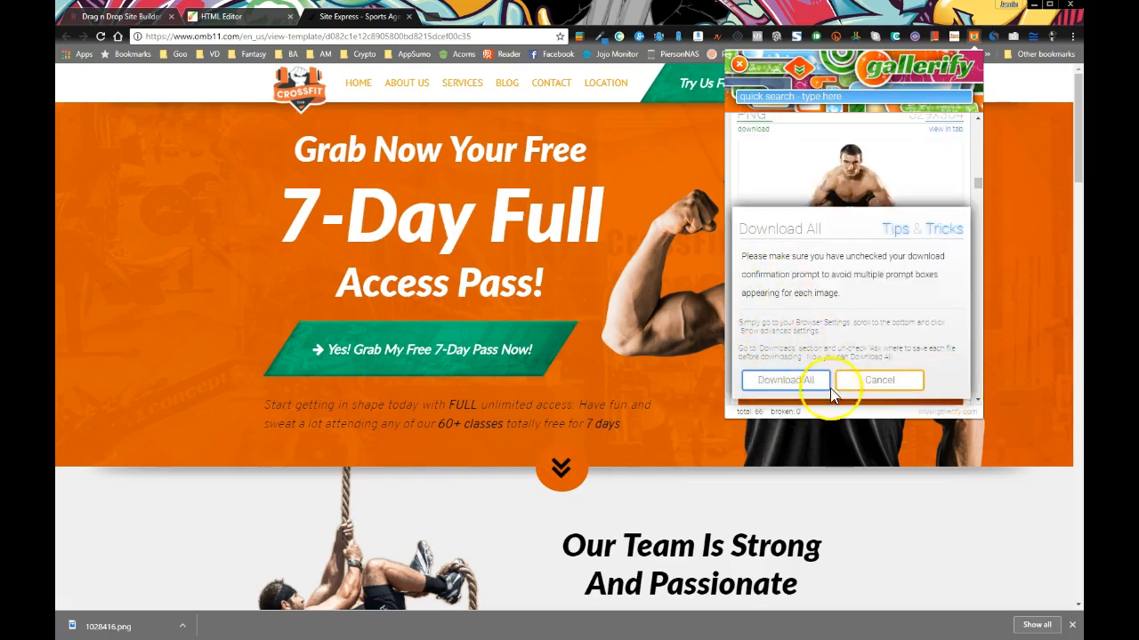
left_click(879, 380)
scroll(852, 196, "down", 3)
scroll(850, 200, "up", 10)
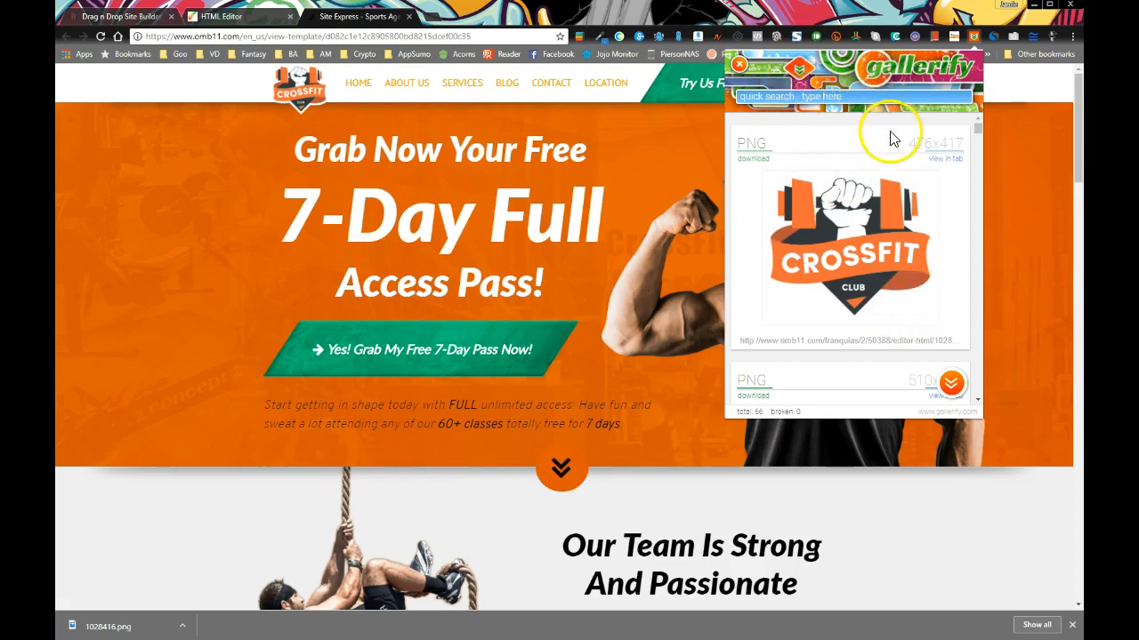
Switch back to the Builderall editor tab showing the What You Will Get section
left_click(224, 18)
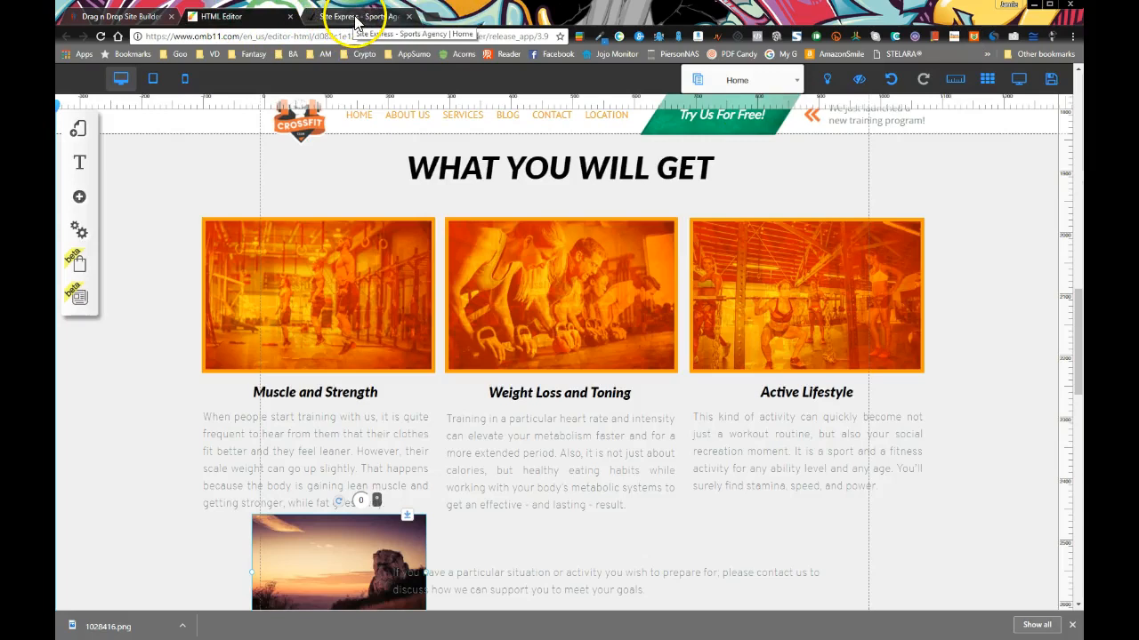